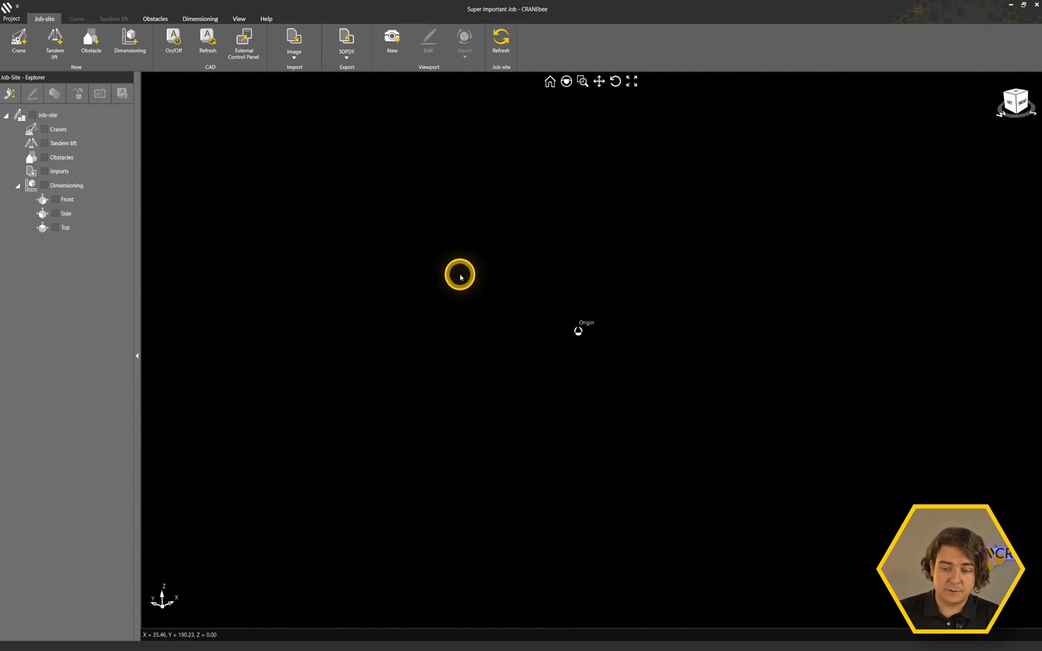
Import the image Westpfalzstadion_showcase.png from the Dokumente folder into the job-site.
{"action": "left_click", "coordinate": [1016, 95]}
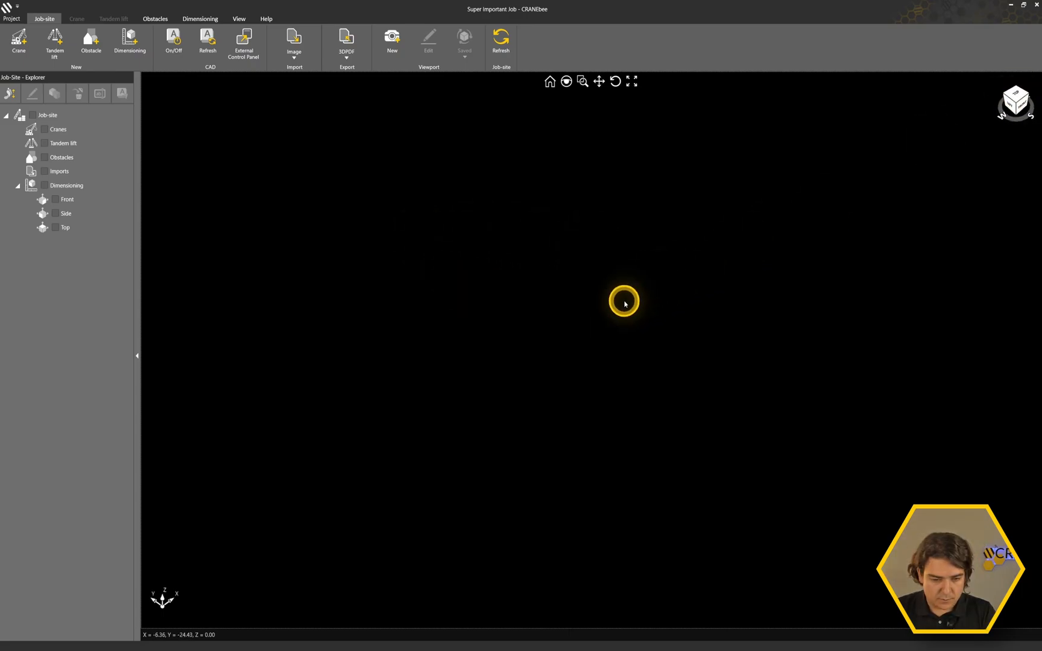
{"action": "left_click", "coordinate": [295, 55]}
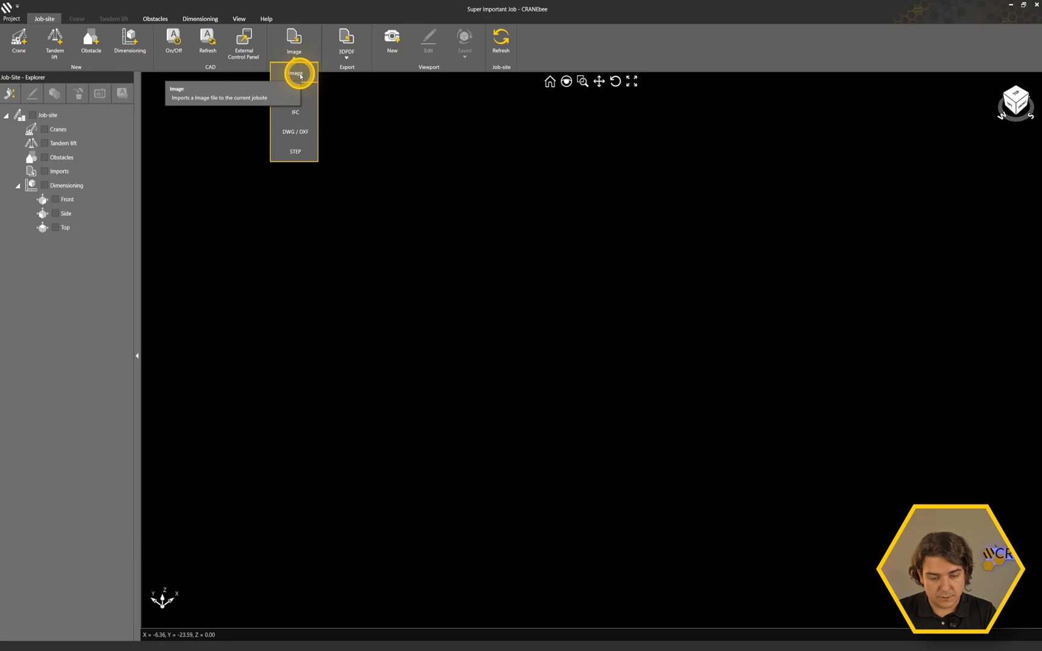
{"action": "left_click", "coordinate": [297, 74]}
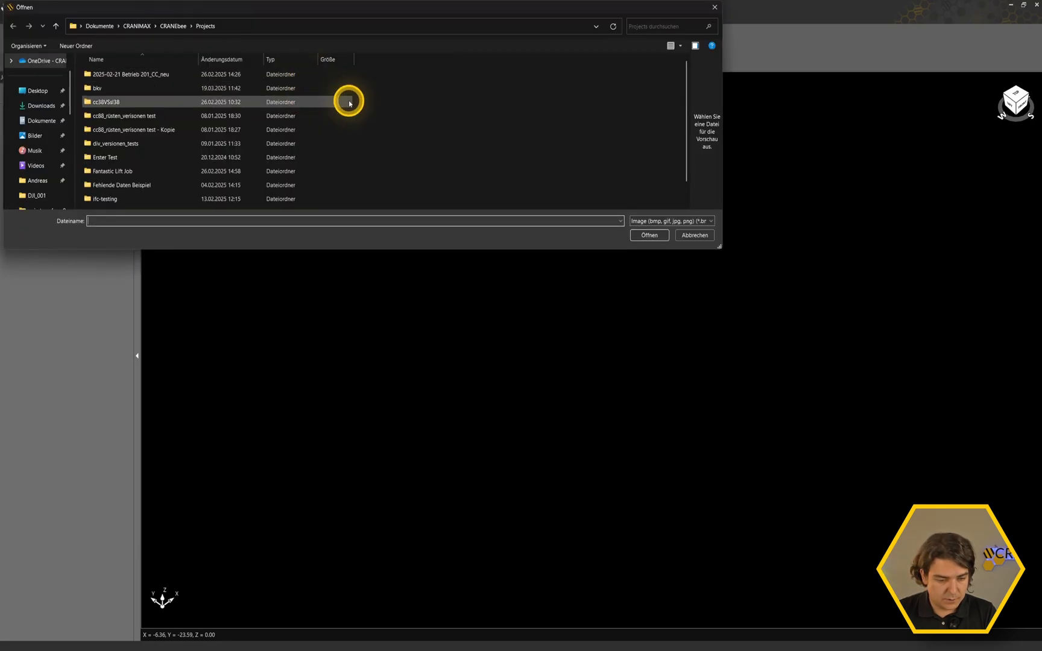
{"action": "left_click", "coordinate": [39, 120]}
{"action": "scroll", "coordinate": [171, 138], "scroll_direction": "down", "scroll_amount": 2}
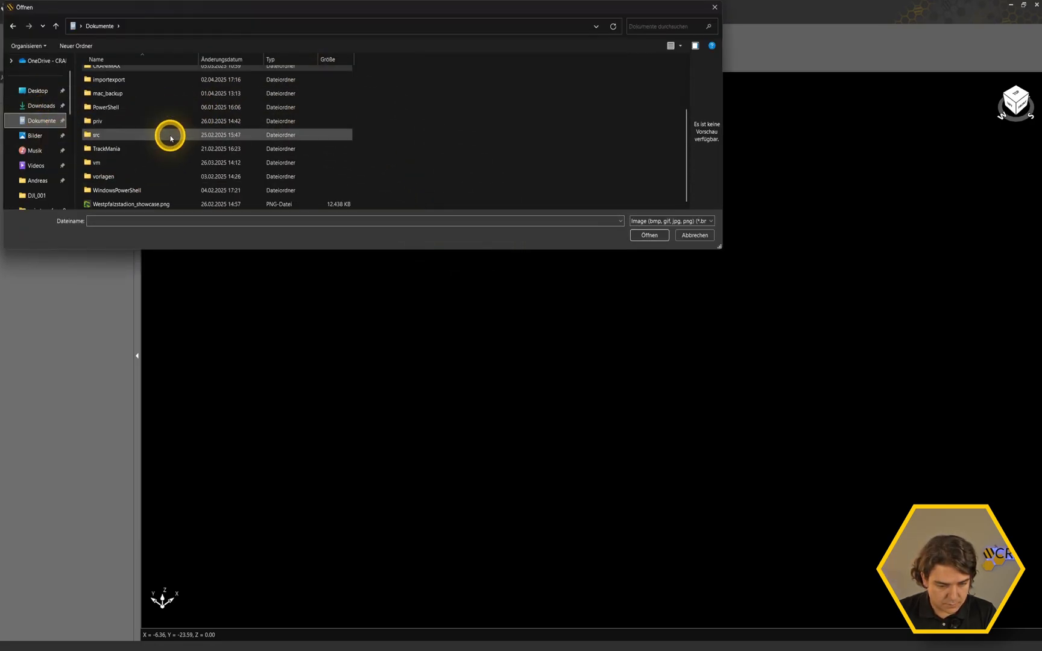
{"action": "left_click", "coordinate": [127, 205]}
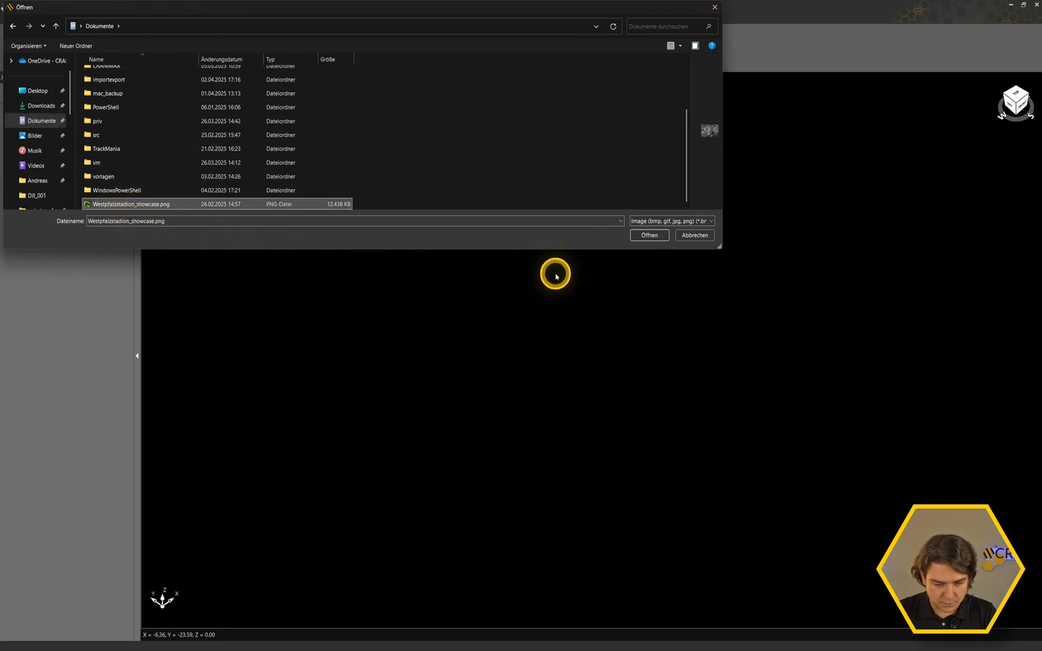
{"action": "left_click_drag", "start_coordinate": [334, 252], "coordinate": [328, 356]}
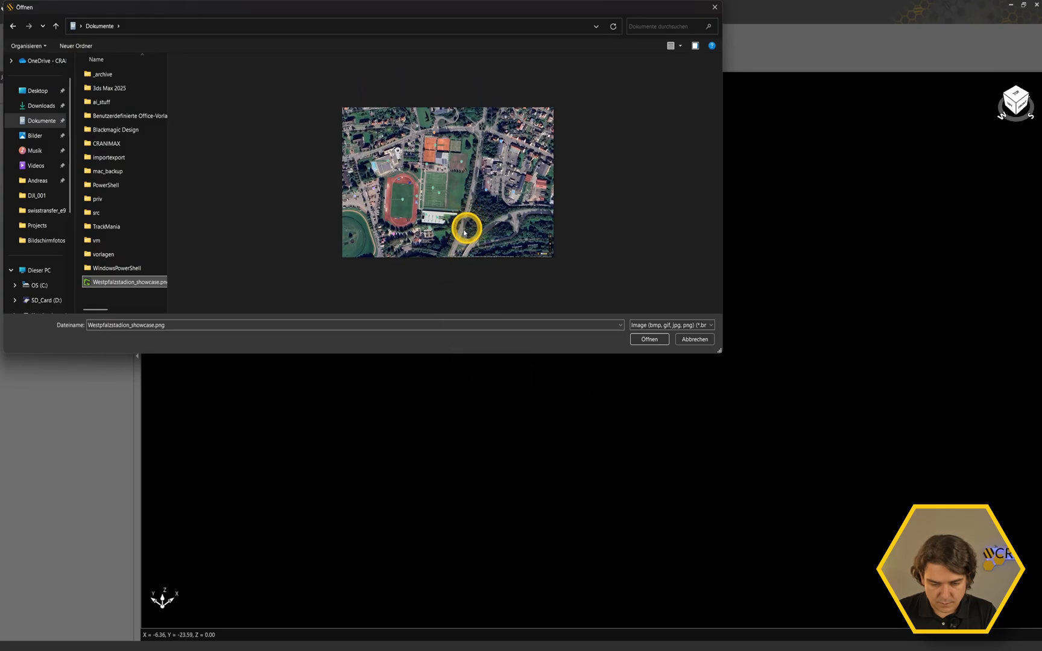
{"action": "left_click", "coordinate": [635, 340]}
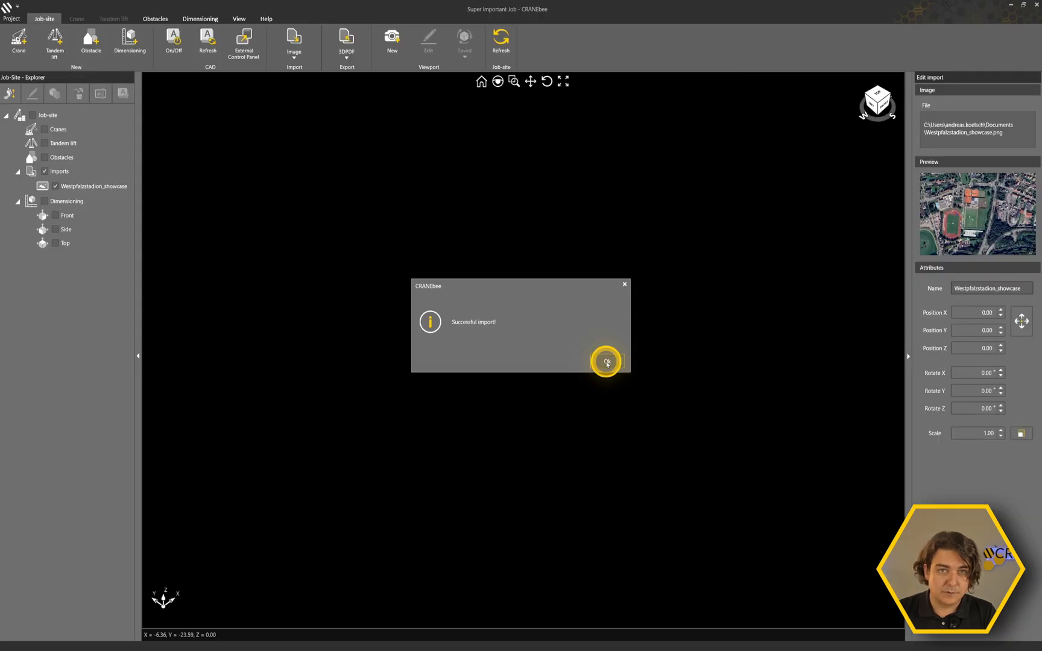
{"action": "left_click", "coordinate": [606, 362]}
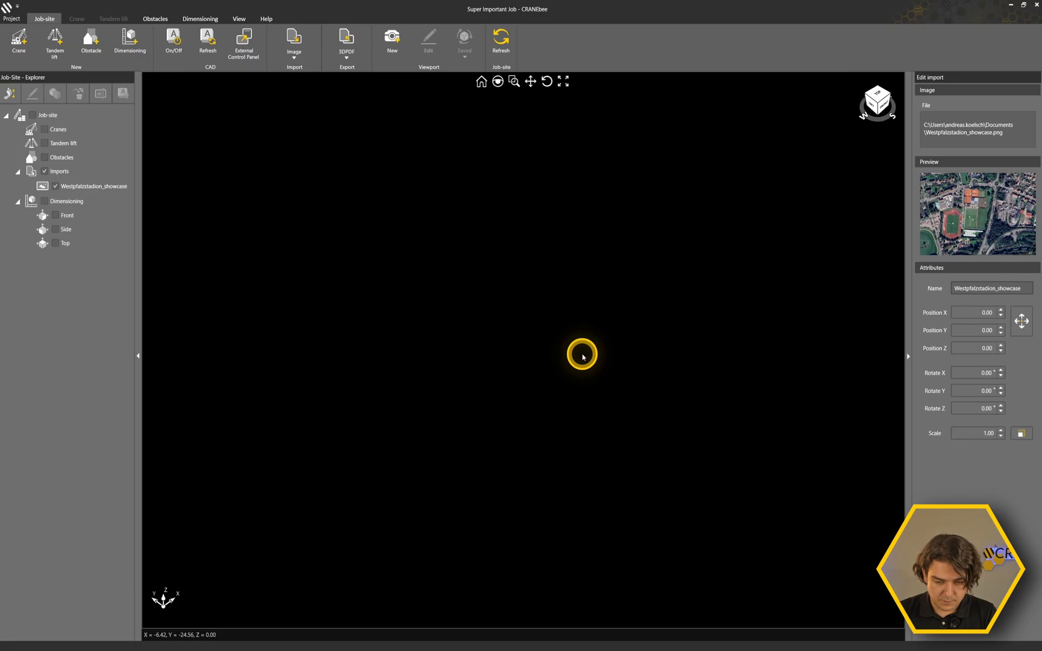
Bring the whole imported image into view and orient the view to the top.
{"action": "middle_click_drag", "start_coordinate": [522, 274], "coordinate": [545, 229]}
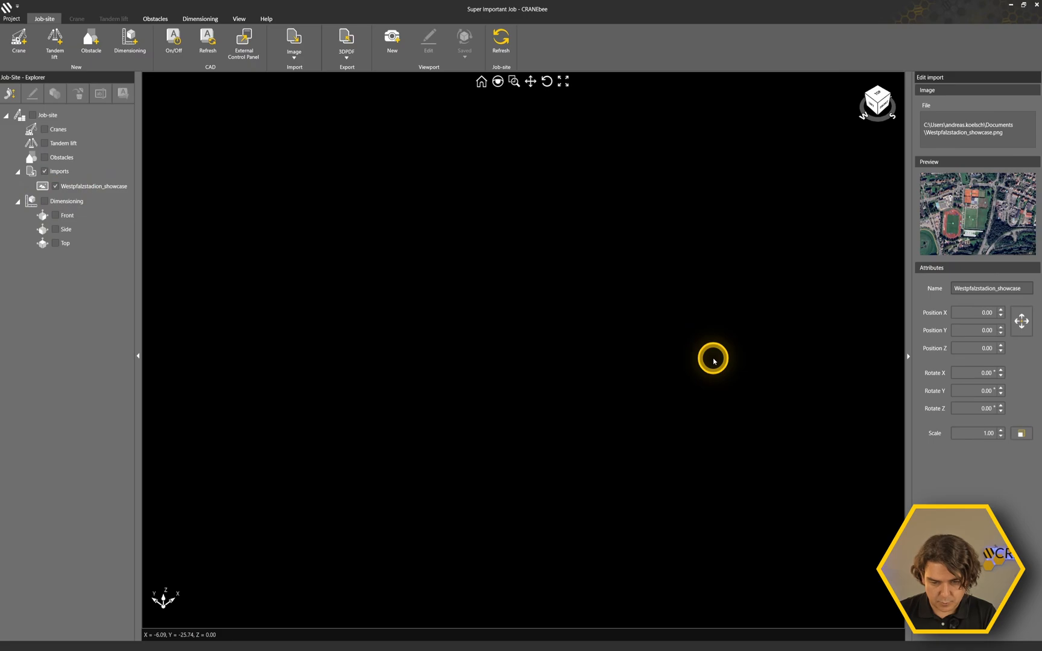
{"action": "left_click", "coordinate": [481, 85]}
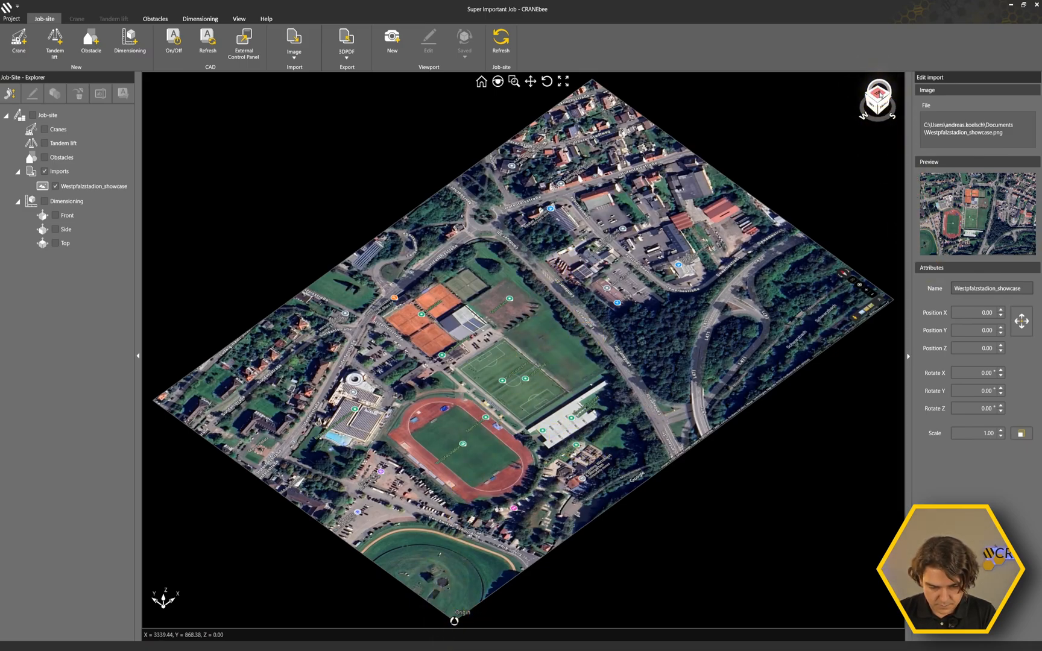
{"action": "left_click", "coordinate": [880, 94]}
{"action": "left_click", "coordinate": [724, 329]}
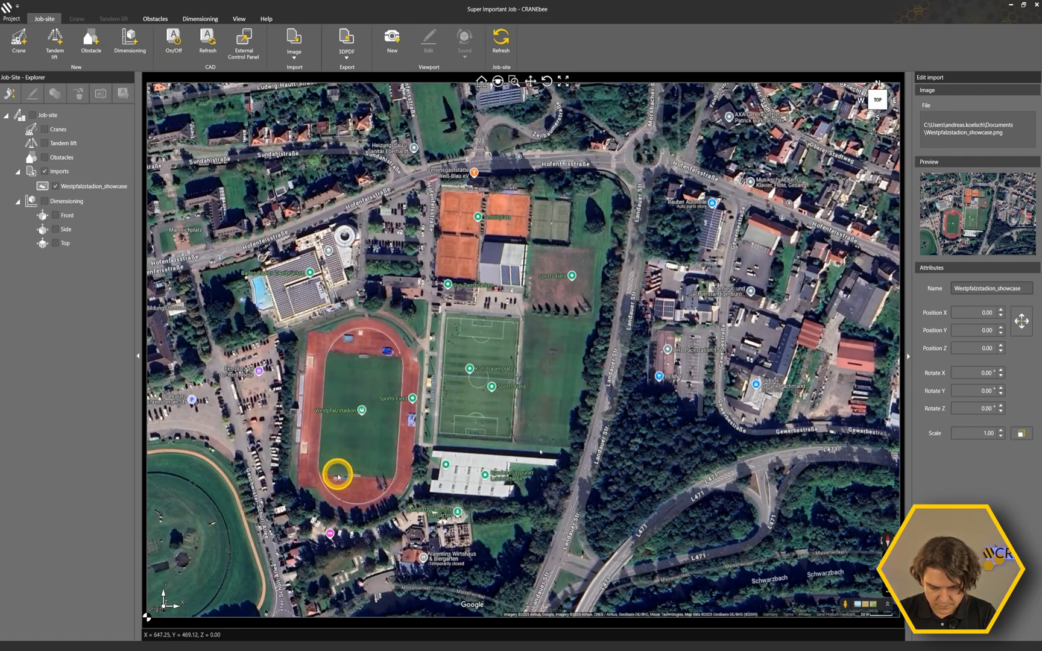
Set the imported stadium image's scale to 0.50.
{"action": "scroll", "coordinate": [337, 477], "scroll_direction": "down", "scroll_amount": 3}
{"action": "left_click_drag", "start_coordinate": [590, 499], "coordinate": [464, 304]}
{"action": "left_click_drag", "start_coordinate": [418, 272], "coordinate": [465, 314]}
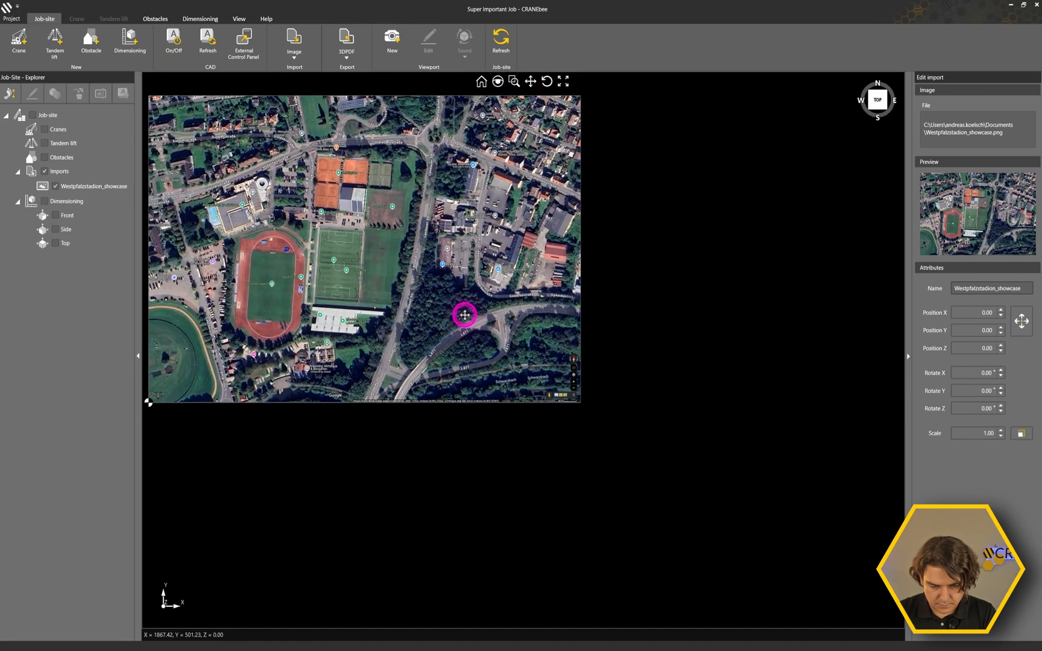
{"action": "scroll", "coordinate": [577, 398], "scroll_direction": "up", "scroll_amount": 10}
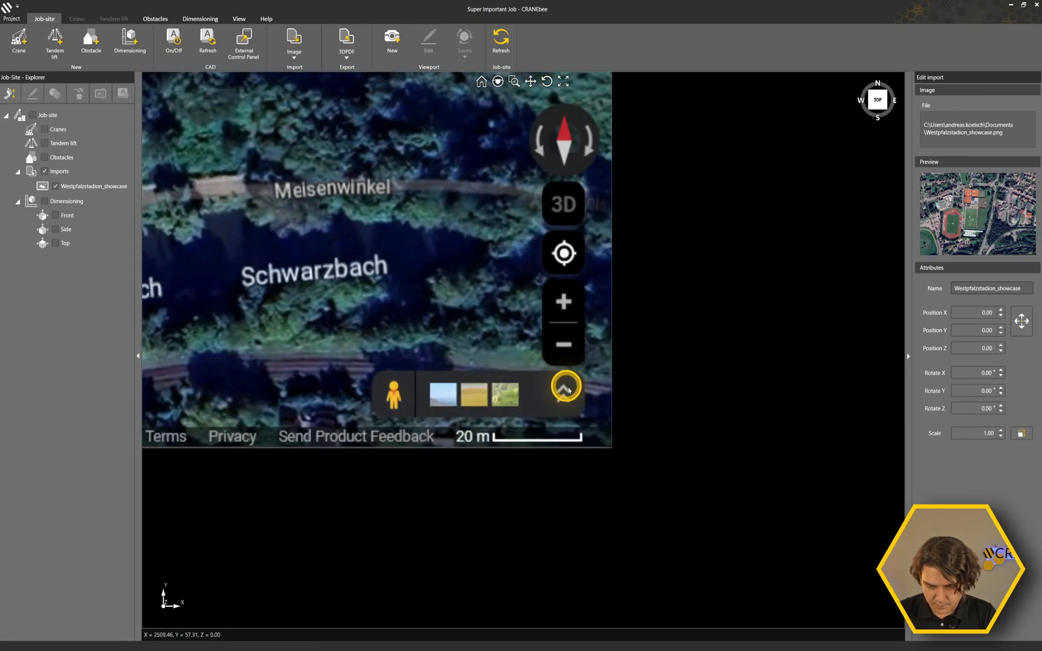
{"action": "scroll", "coordinate": [568, 390], "scroll_direction": "up", "scroll_amount": 2}
{"action": "scroll", "coordinate": [472, 465], "scroll_direction": "up", "scroll_amount": 2}
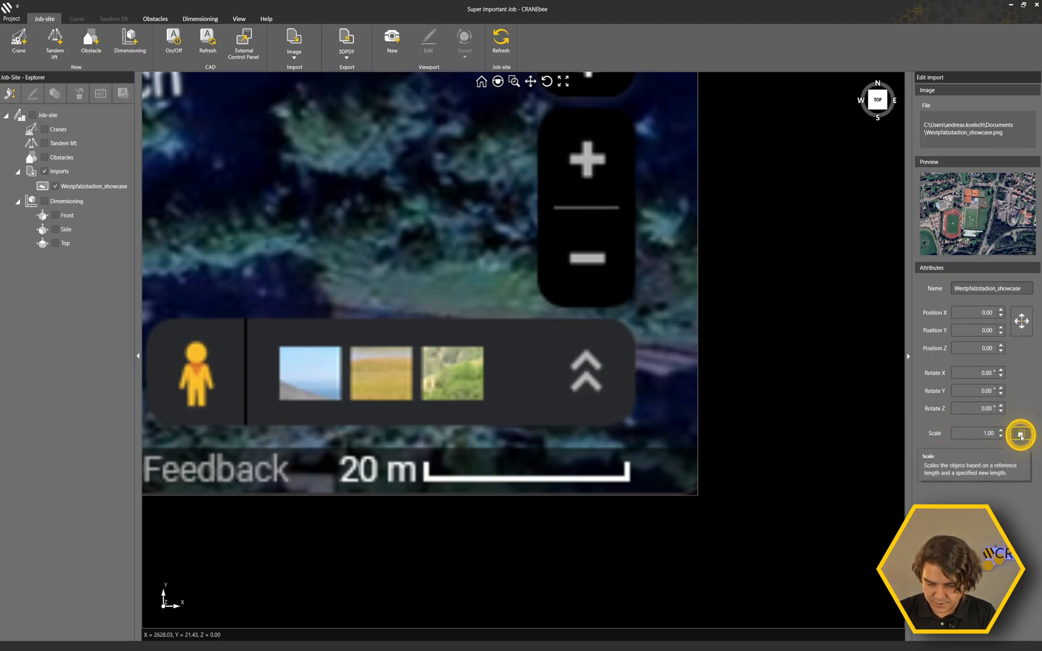
{"action": "left_click", "coordinate": [982, 433]}
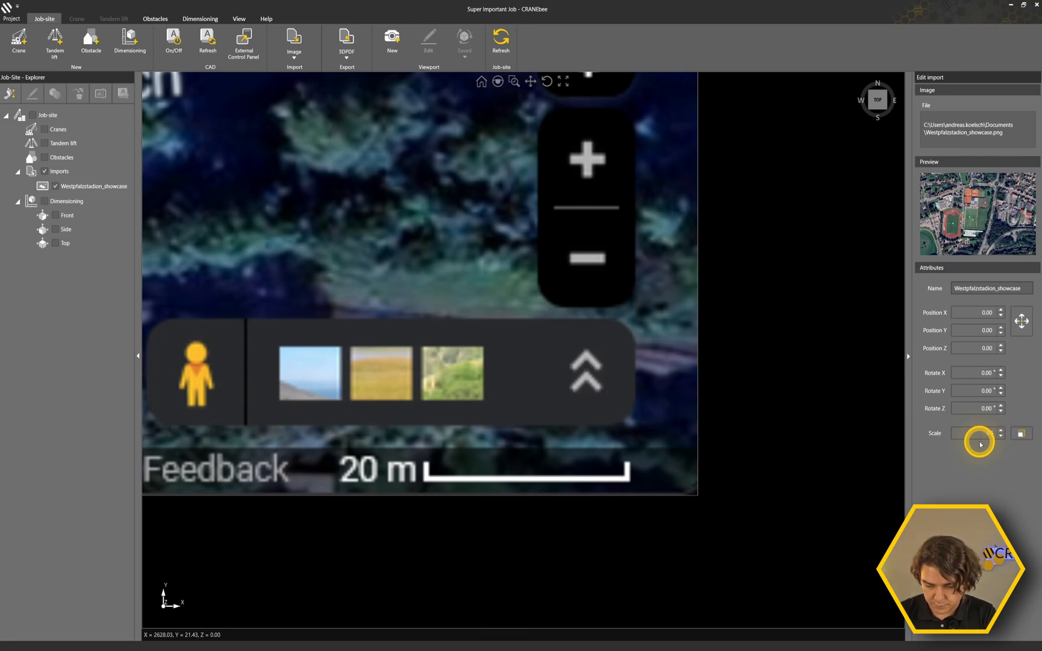
{"action": "key", "text": "Return"}
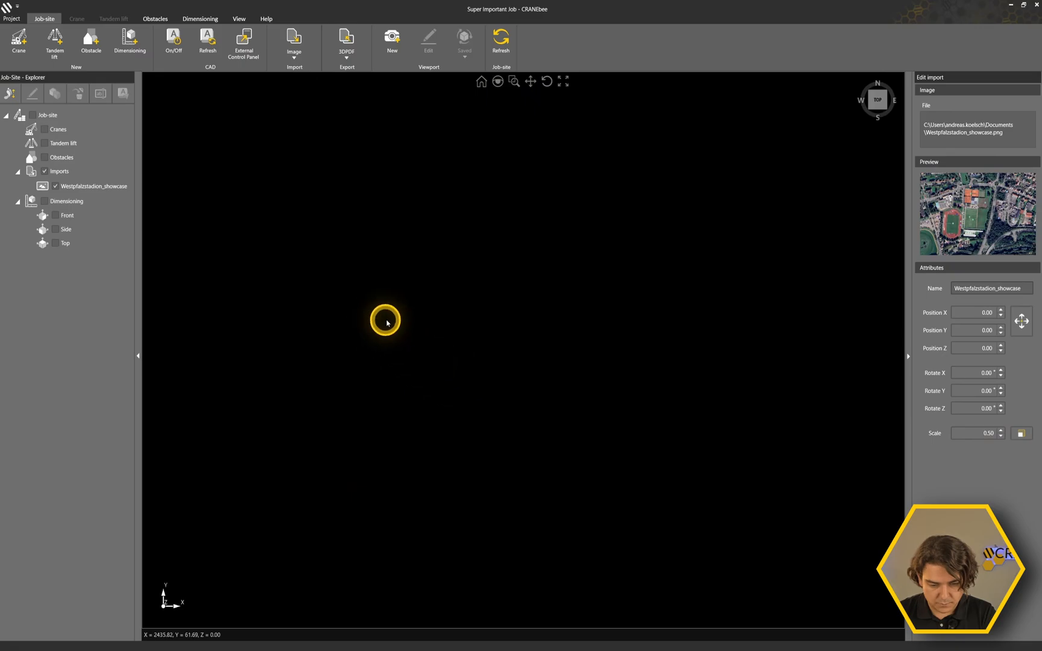
Scale the image by a reference length, picking the first point on the left end of the map's 20 m scale bar.
{"action": "scroll", "coordinate": [495, 331], "scroll_direction": "up", "scroll_amount": 5}
{"action": "middle_click_drag", "start_coordinate": [691, 337], "coordinate": [654, 409]}
{"action": "middle_click_drag", "start_coordinate": [751, 514], "coordinate": [622, 396]}
{"action": "scroll", "coordinate": [646, 422], "scroll_direction": "up", "scroll_amount": 3}
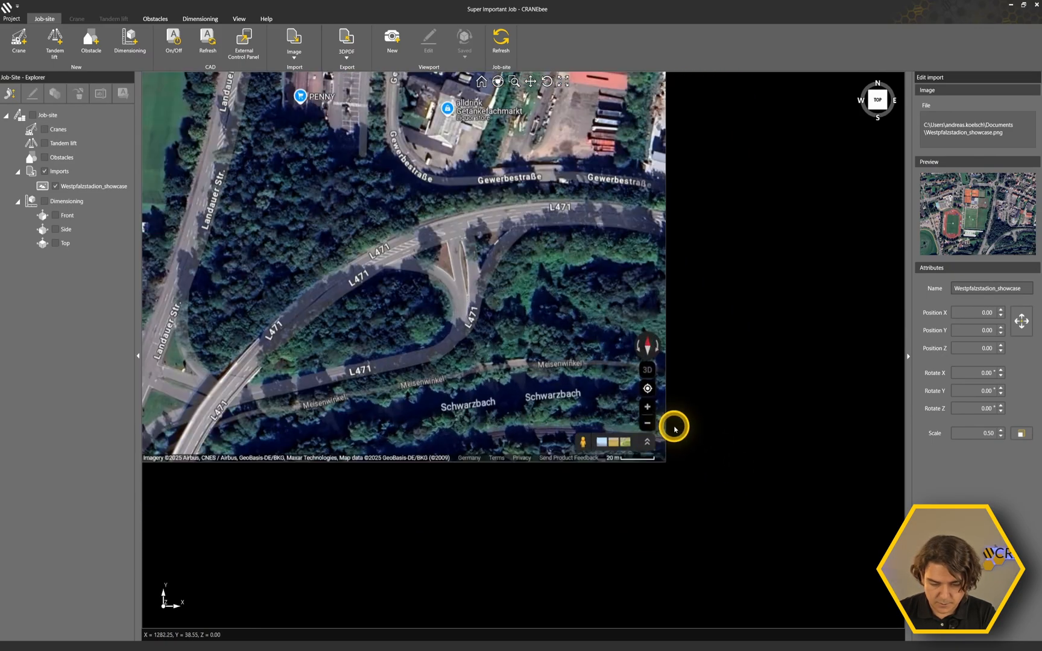
{"action": "scroll", "coordinate": [600, 490], "scroll_direction": "up", "scroll_amount": 2}
{"action": "scroll", "coordinate": [512, 595], "scroll_direction": "up", "scroll_amount": 4}
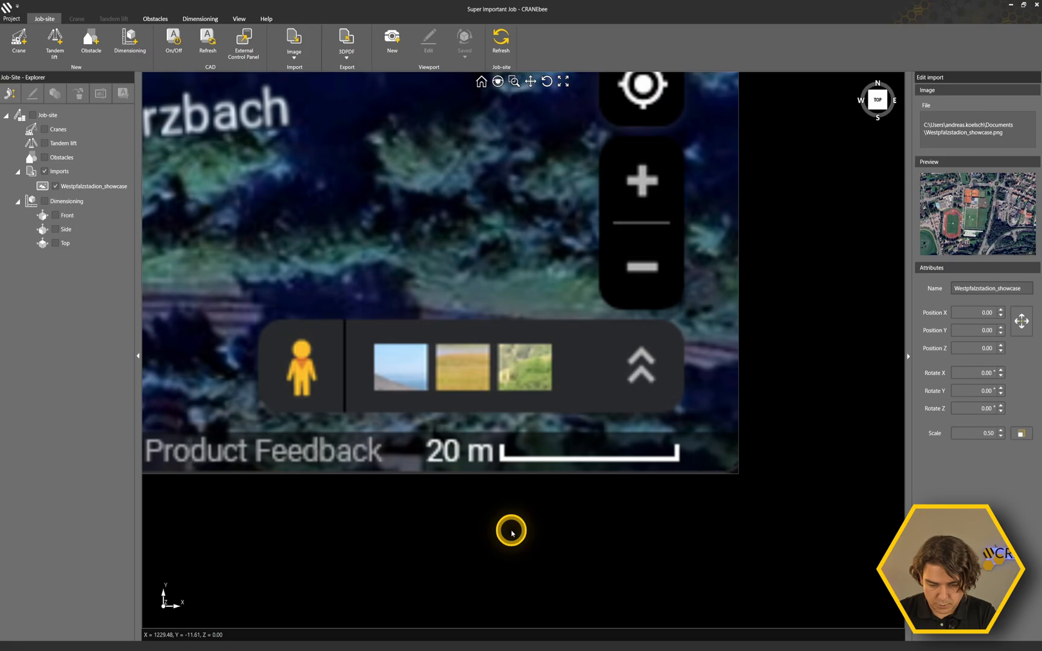
{"action": "scroll", "coordinate": [511, 532], "scroll_direction": "up", "scroll_amount": 2}
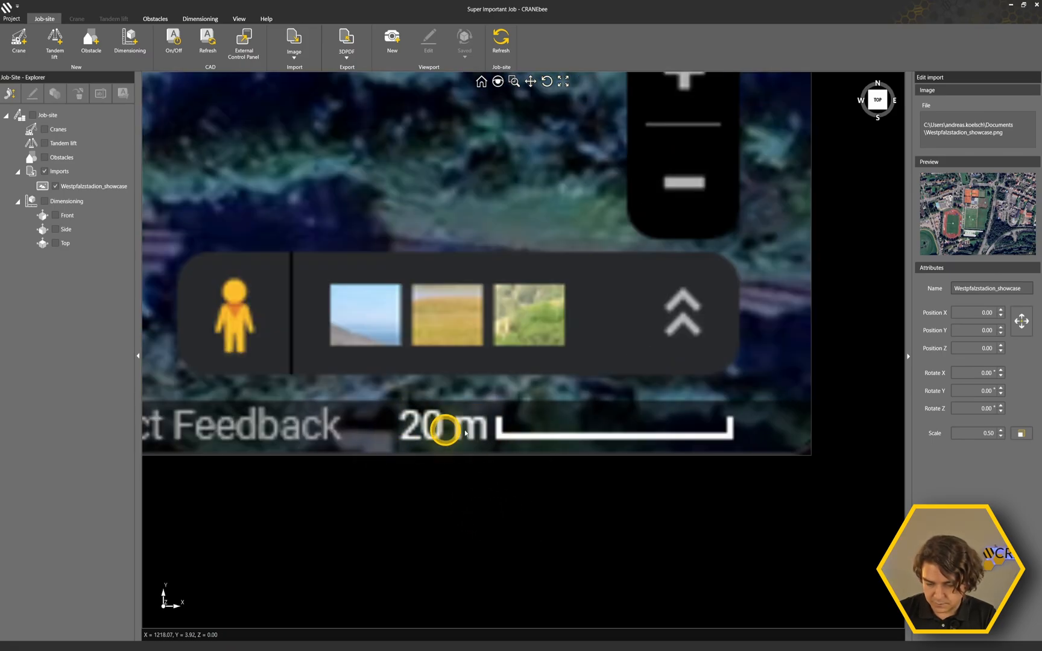
{"action": "scroll", "coordinate": [681, 479], "scroll_direction": "up", "scroll_amount": 2}
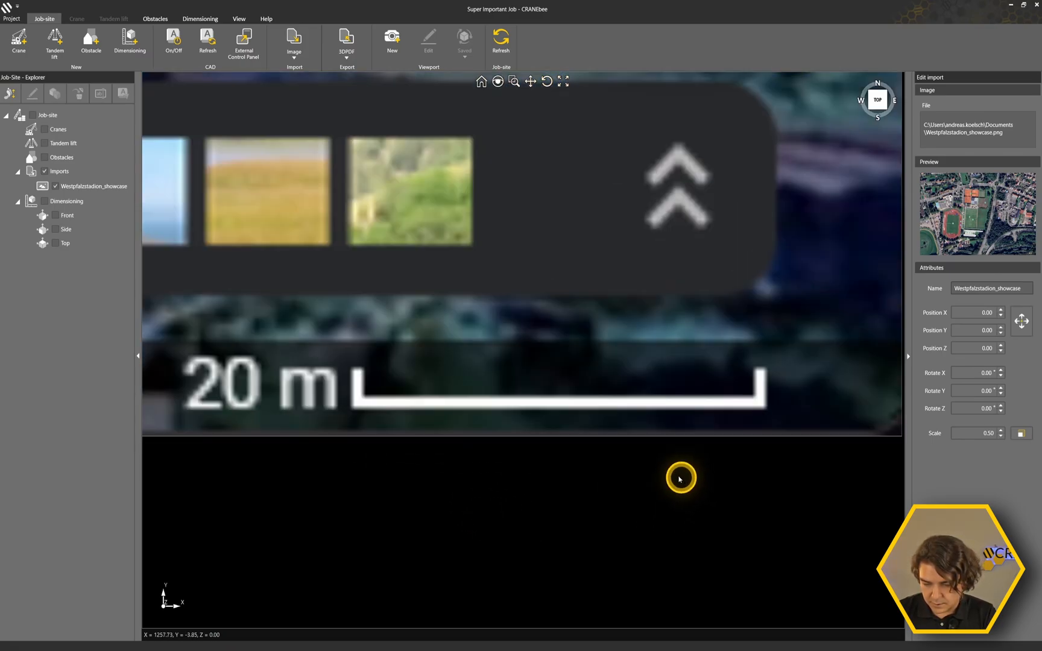
{"action": "scroll", "coordinate": [680, 478], "scroll_direction": "up", "scroll_amount": 1}
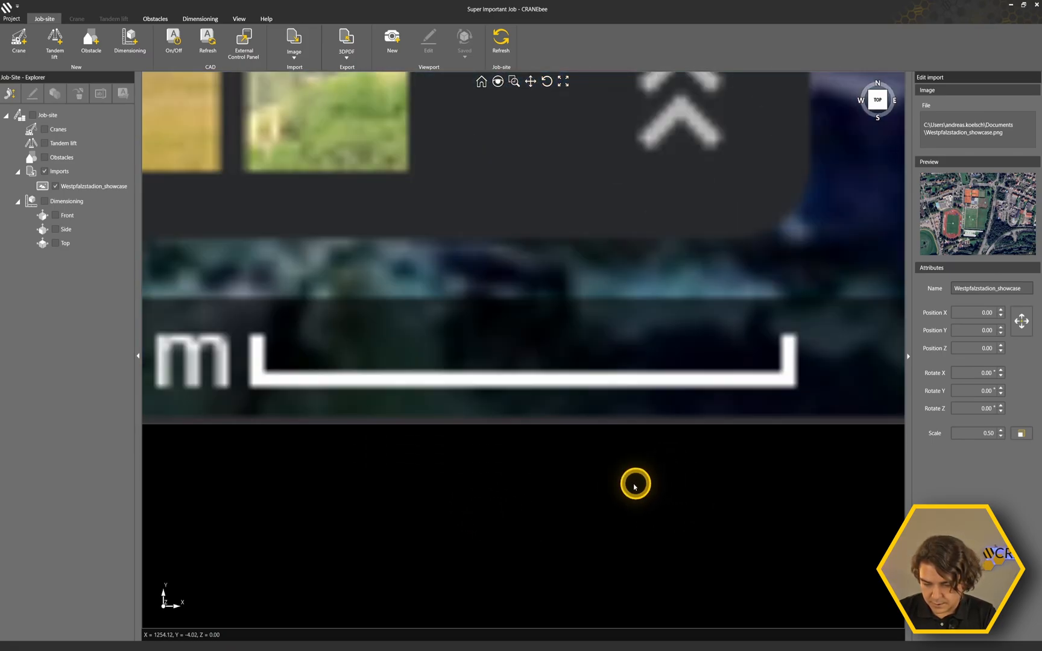
{"action": "left_click", "coordinate": [1019, 434]}
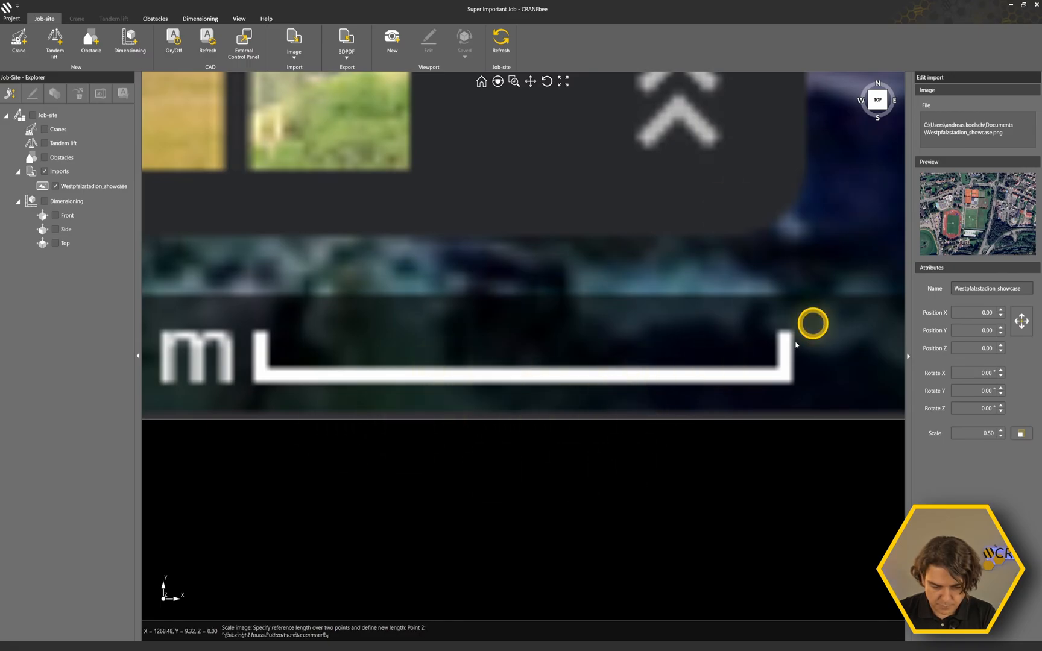
Pick the second reference point on the right end of the map's 20 m scale bar.
{"action": "scroll", "coordinate": [509, 351], "scroll_direction": "down", "scroll_amount": 3}
{"action": "middle_click_drag", "start_coordinate": [353, 449], "coordinate": [483, 506]}
{"action": "scroll", "coordinate": [667, 409], "scroll_direction": "up", "scroll_amount": 2}
{"action": "scroll", "coordinate": [667, 407], "scroll_direction": "down", "scroll_amount": 1}
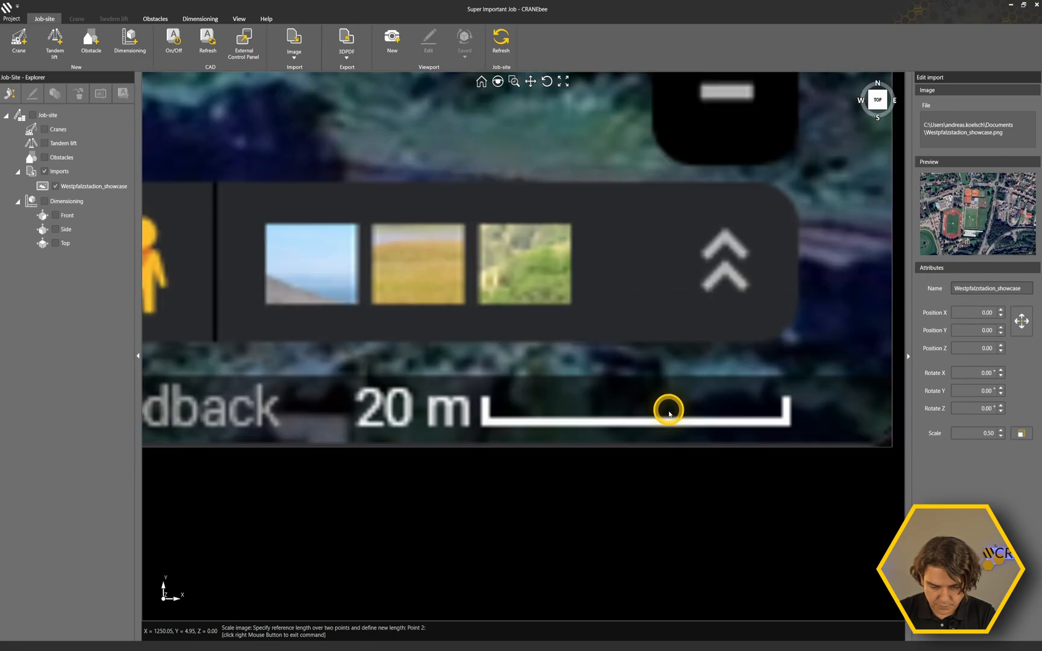
{"action": "middle_click_drag", "start_coordinate": [742, 409], "coordinate": [530, 418]}
{"action": "scroll", "coordinate": [555, 398], "scroll_direction": "up", "scroll_amount": 3}
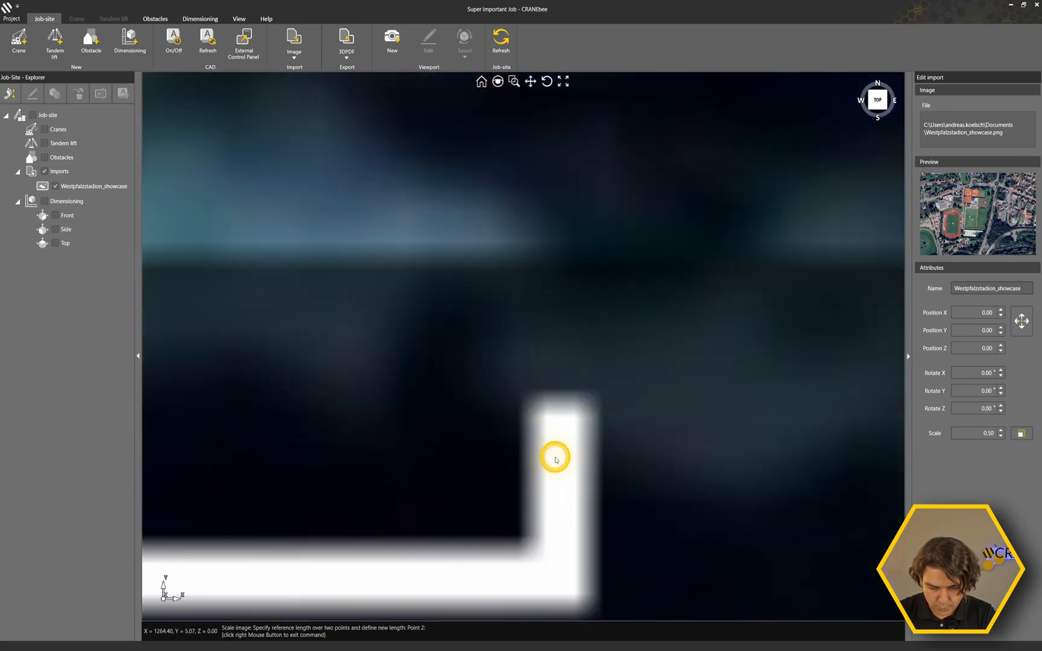
{"action": "scroll", "coordinate": [566, 434], "scroll_direction": "up", "scroll_amount": 2}
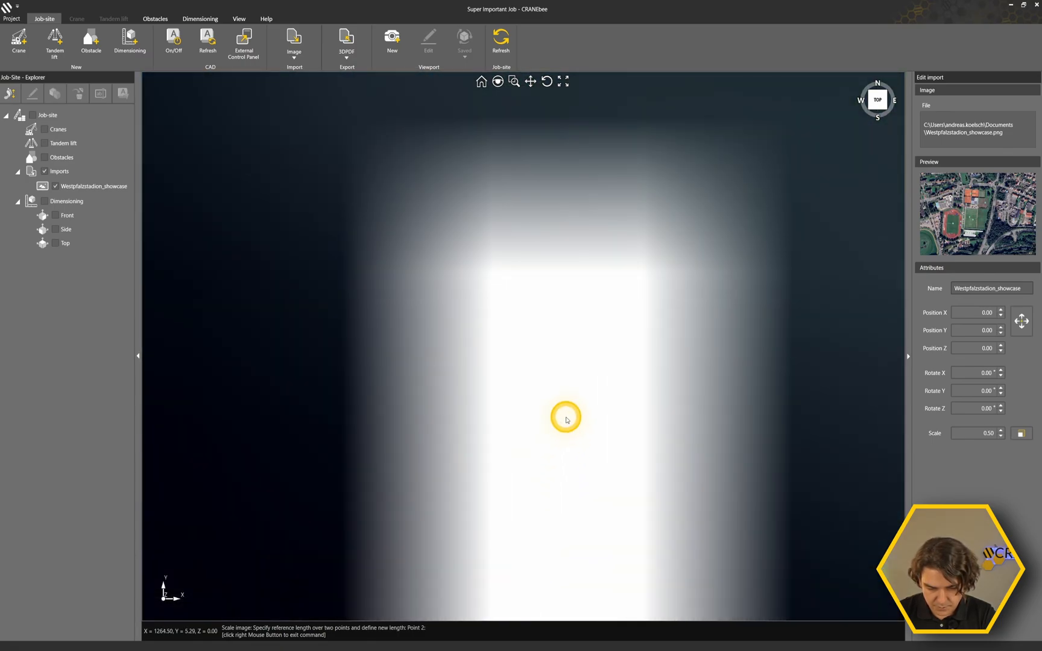
{"action": "left_click", "coordinate": [573, 386]}
Set the new length of the picked reference distance to 20 m to rescale the image.
{"action": "scroll", "coordinate": [573, 386], "scroll_direction": "down", "scroll_amount": 5}
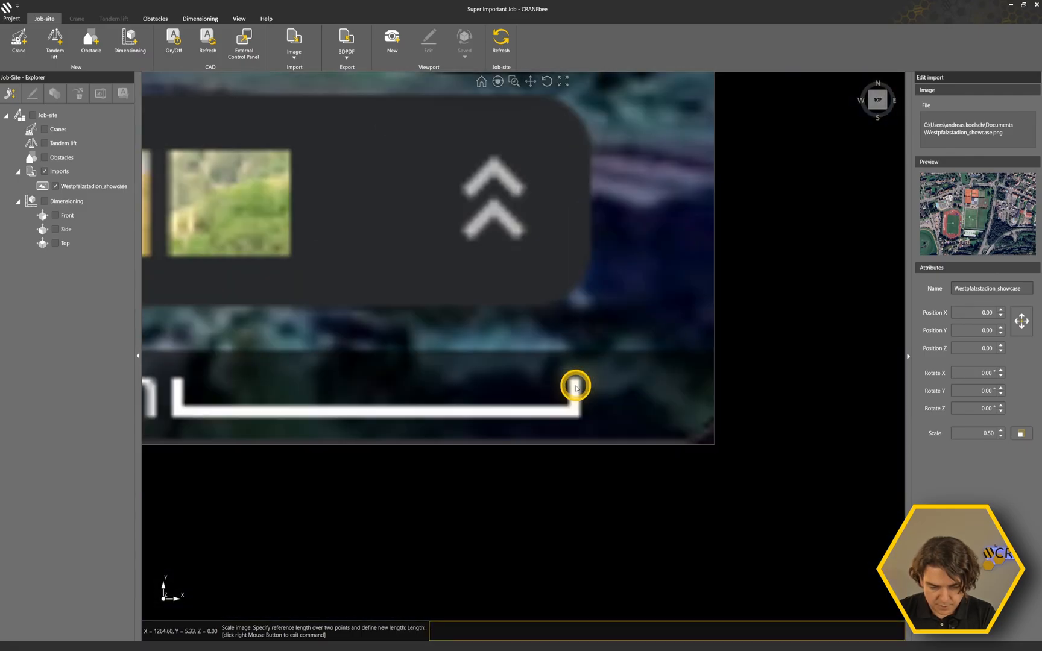
{"action": "middle_click_drag", "start_coordinate": [356, 501], "coordinate": [530, 544]}
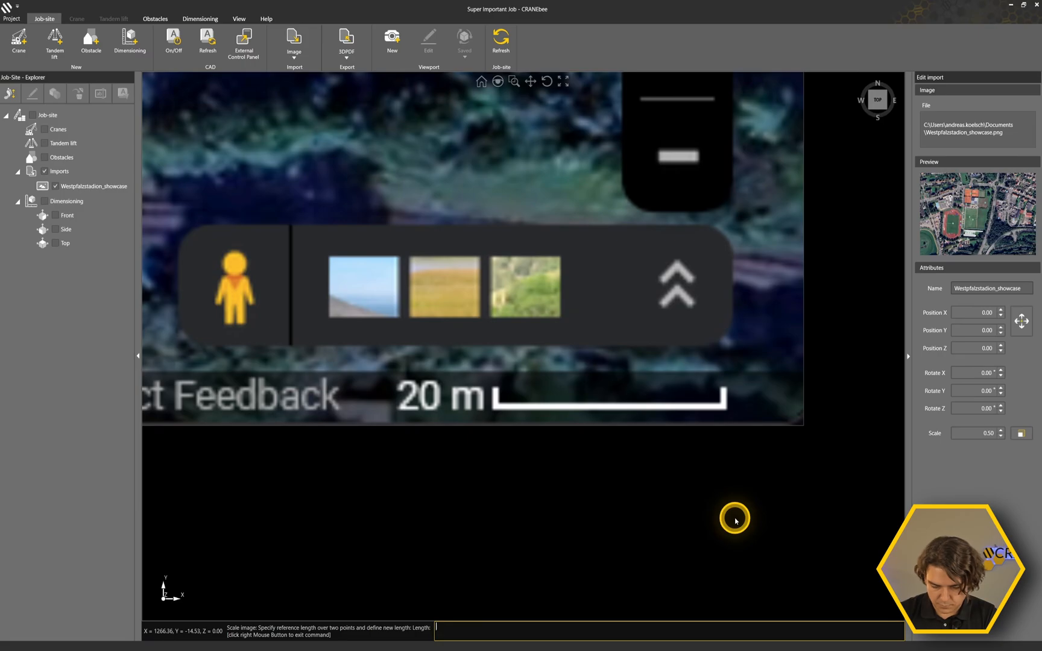
{"action": "key", "text": "Return"}
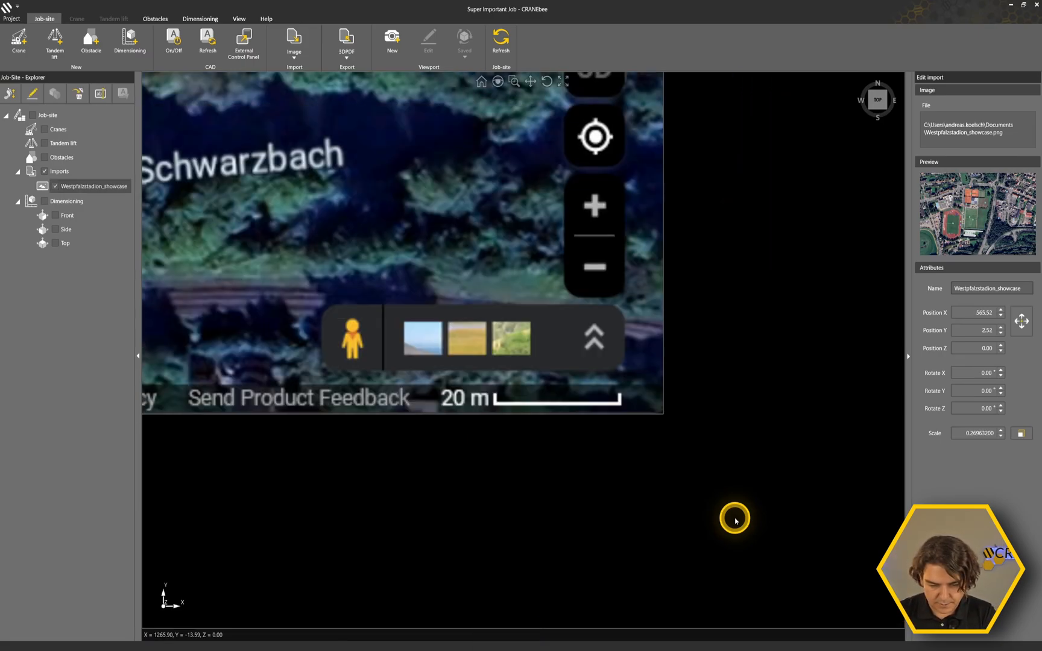
Examine the rescaled image's location relative to the origin and the area around the Westpfalzstadion running track.
{"action": "scroll", "coordinate": [516, 372], "scroll_direction": "down", "scroll_amount": 5}
{"action": "scroll", "coordinate": [516, 372], "scroll_direction": "up", "scroll_amount": 6}
{"action": "scroll", "coordinate": [517, 380], "scroll_direction": "down", "scroll_amount": 3}
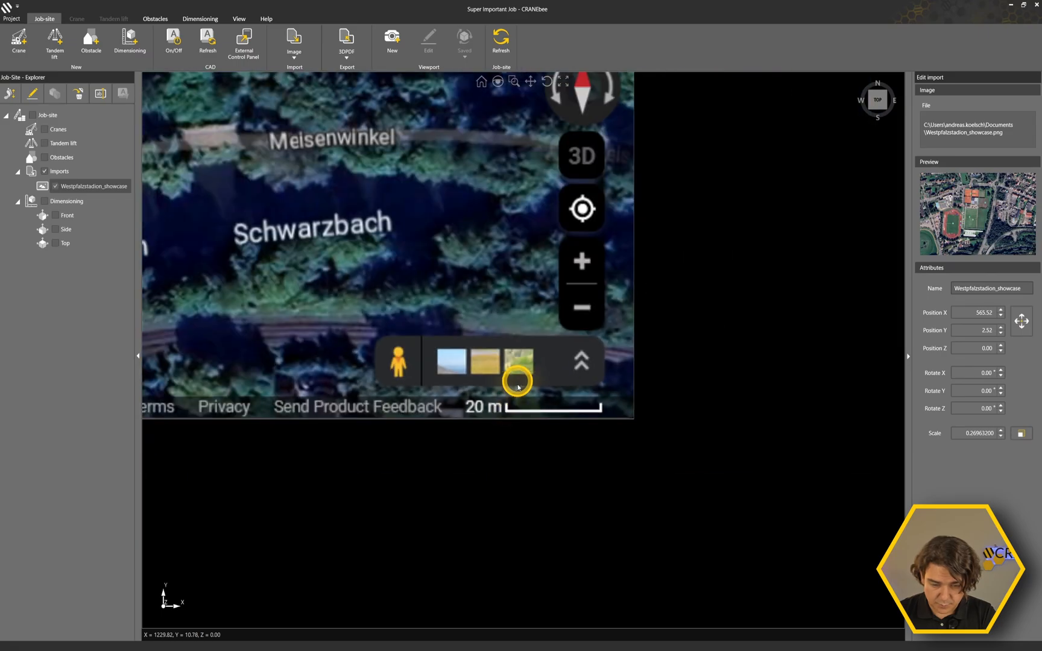
{"action": "scroll", "coordinate": [408, 478], "scroll_direction": "down", "scroll_amount": 8}
{"action": "middle_click_drag", "start_coordinate": [339, 526], "coordinate": [751, 484]}
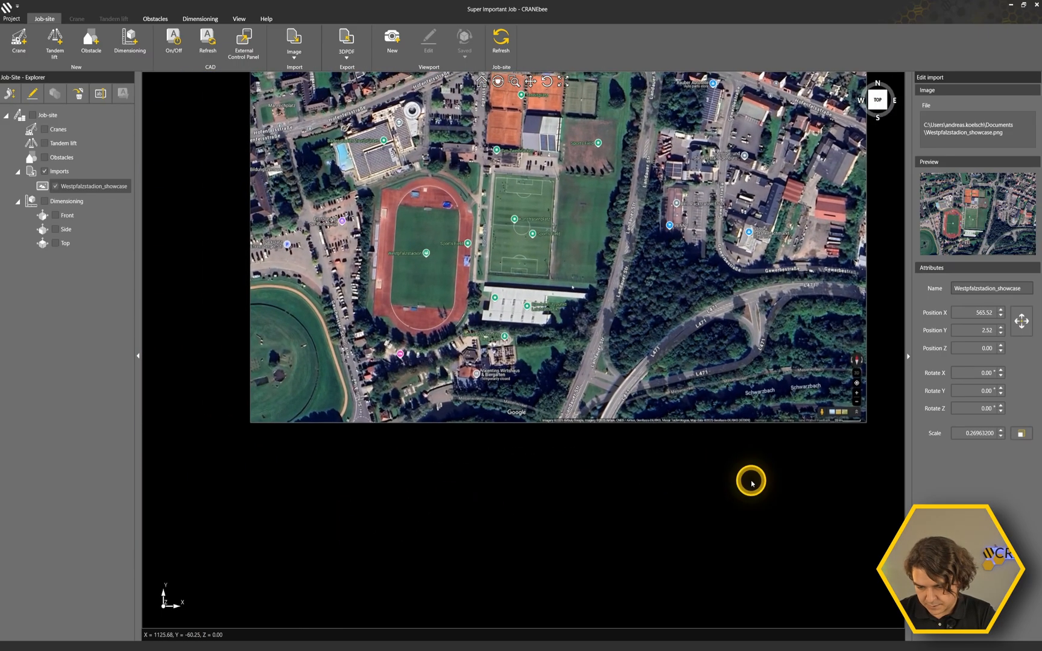
{"action": "scroll", "coordinate": [651, 495], "scroll_direction": "down", "scroll_amount": 3}
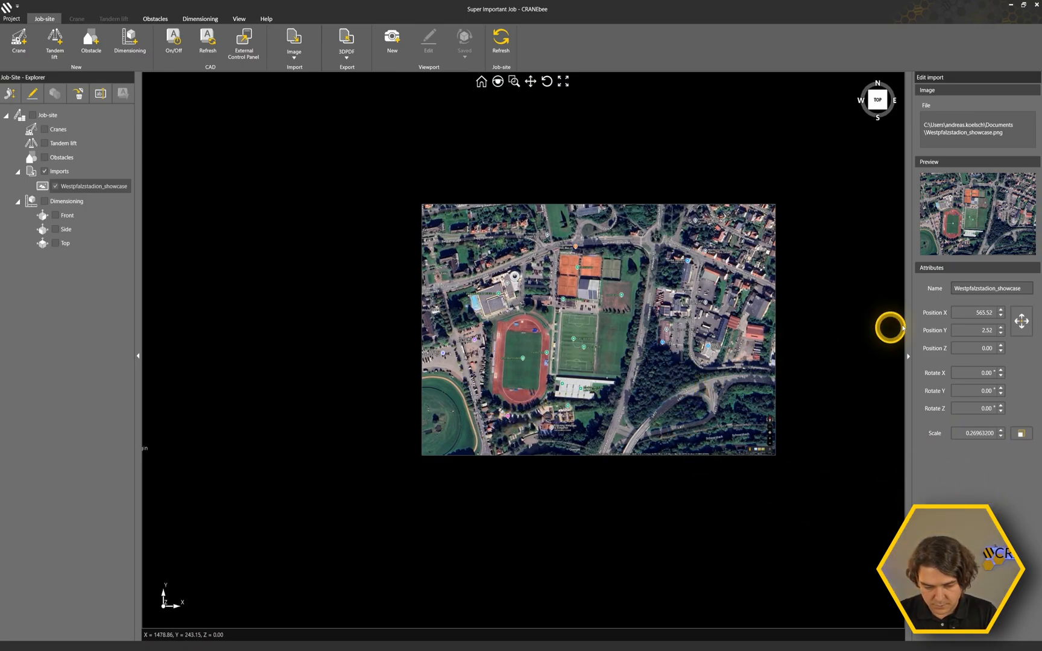
{"action": "scroll", "coordinate": [489, 428], "scroll_direction": "down", "scroll_amount": 3}
{"action": "scroll", "coordinate": [488, 428], "scroll_direction": "down", "scroll_amount": 2}
{"action": "scroll", "coordinate": [462, 454], "scroll_direction": "up", "scroll_amount": 3}
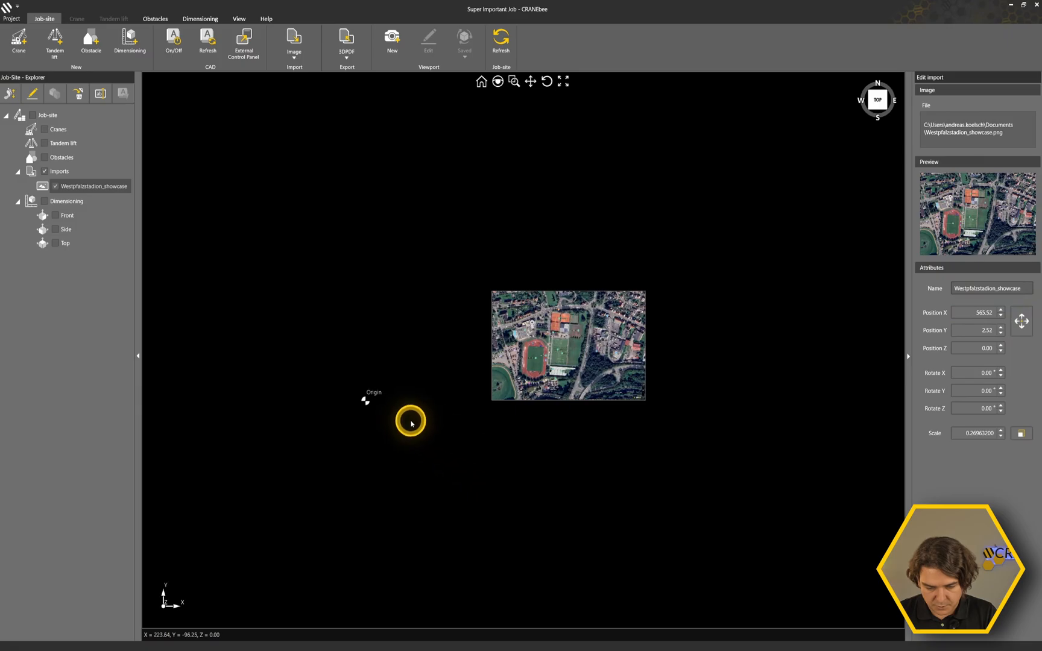
{"action": "scroll", "coordinate": [355, 420], "scroll_direction": "up", "scroll_amount": 2}
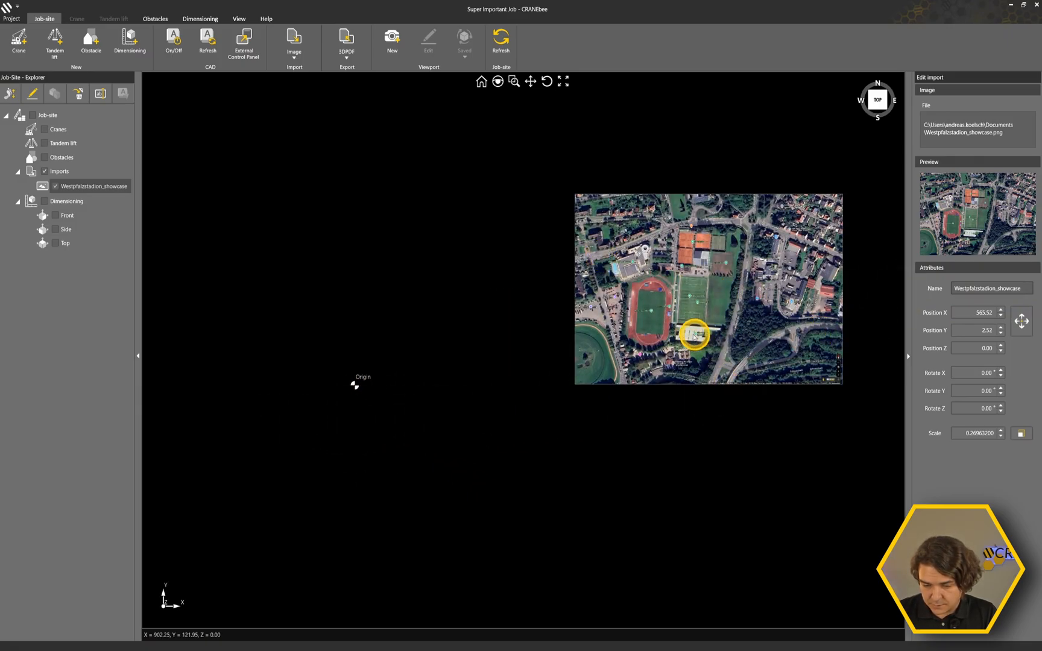
{"action": "scroll", "coordinate": [745, 269], "scroll_direction": "up", "scroll_amount": 5}
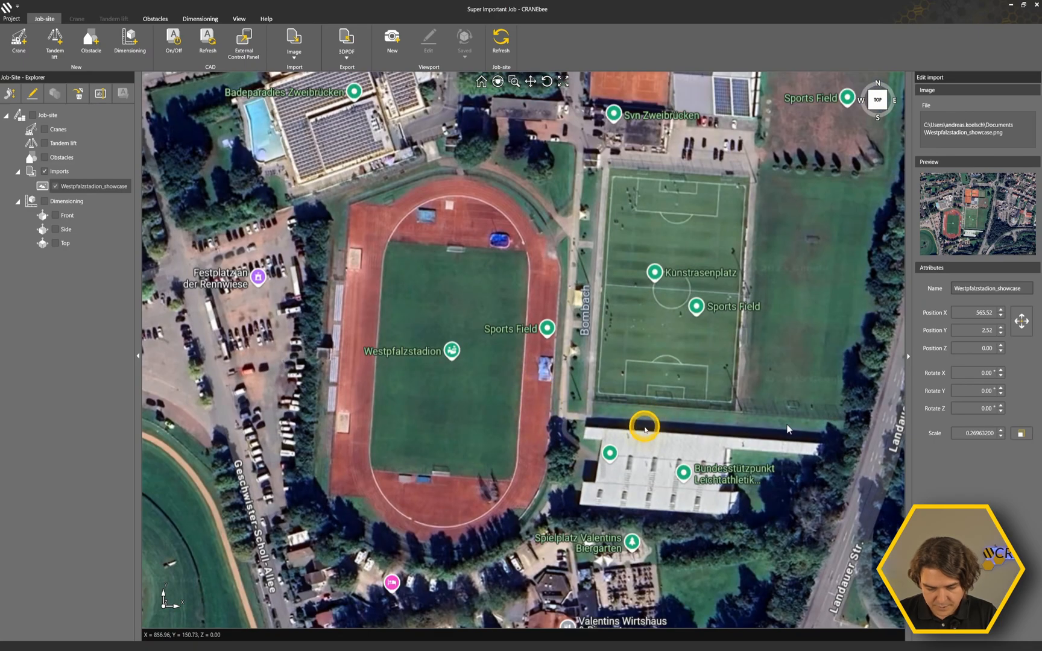
{"action": "middle_click_drag", "start_coordinate": [551, 488], "coordinate": [601, 471]}
{"action": "scroll", "coordinate": [479, 346], "scroll_direction": "up", "scroll_amount": 2}
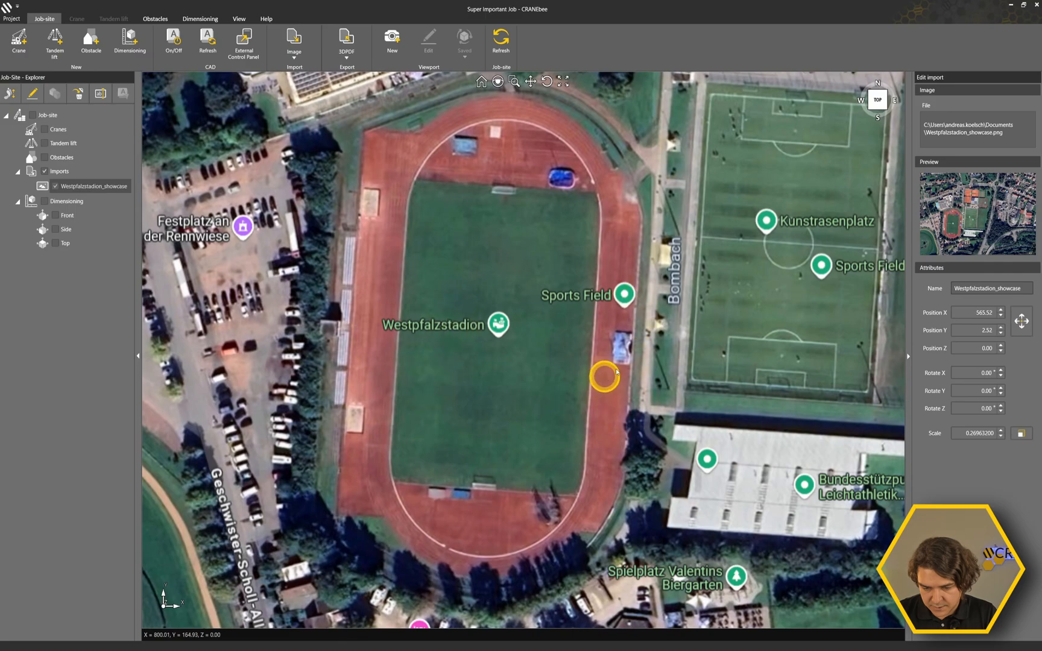
Move the image from a base point on the artificial turf pitch's lower-left corner to the job-site origin.
{"action": "middle_click_drag", "start_coordinate": [761, 357], "coordinate": [621, 380]}
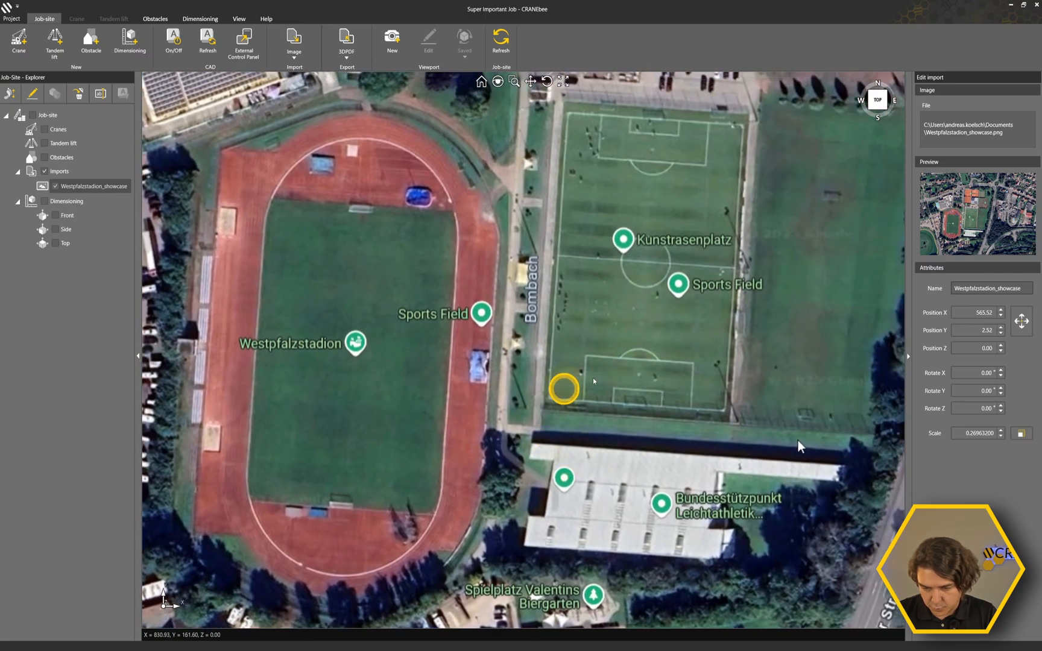
{"action": "left_click", "coordinate": [1021, 321]}
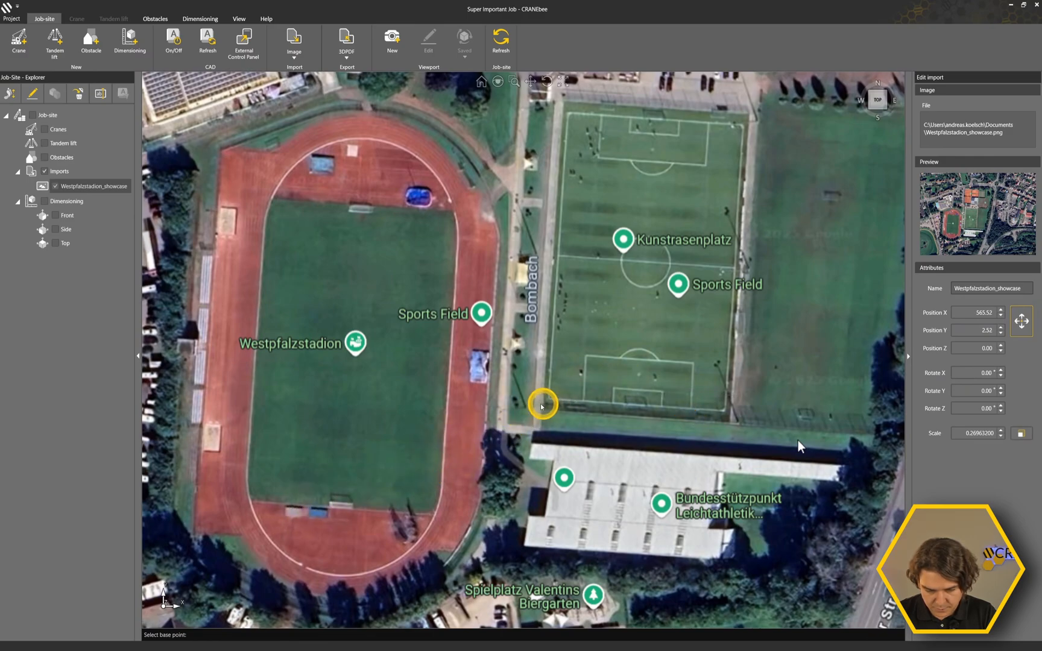
{"action": "scroll", "coordinate": [546, 402], "scroll_direction": "up", "scroll_amount": 5}
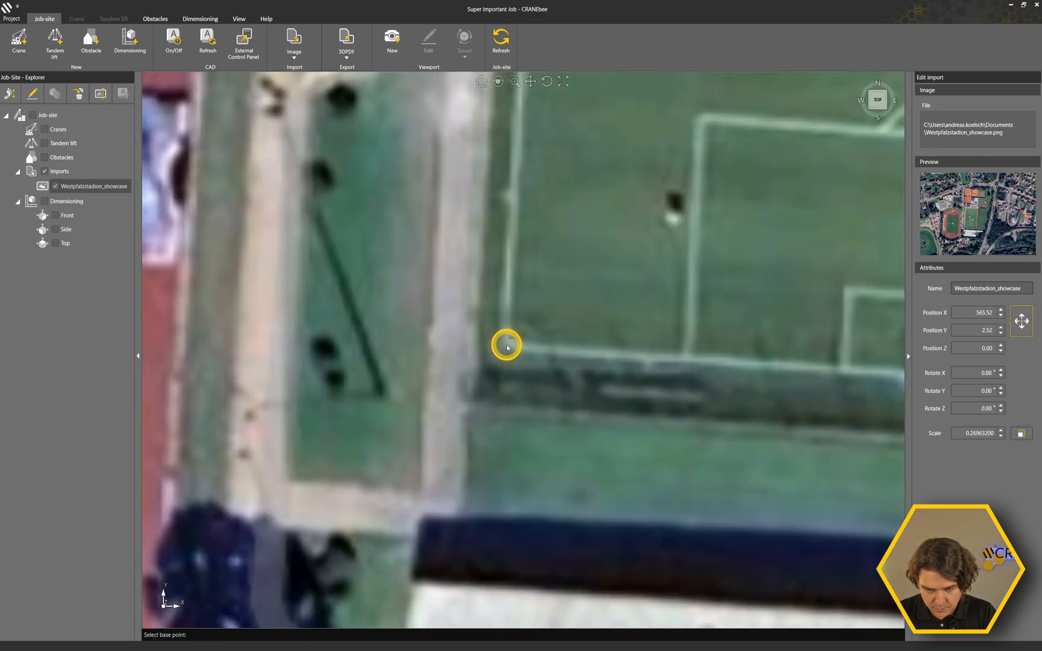
{"action": "left_click", "coordinate": [507, 346]}
{"action": "scroll", "coordinate": [506, 346], "scroll_direction": "down", "scroll_amount": 10}
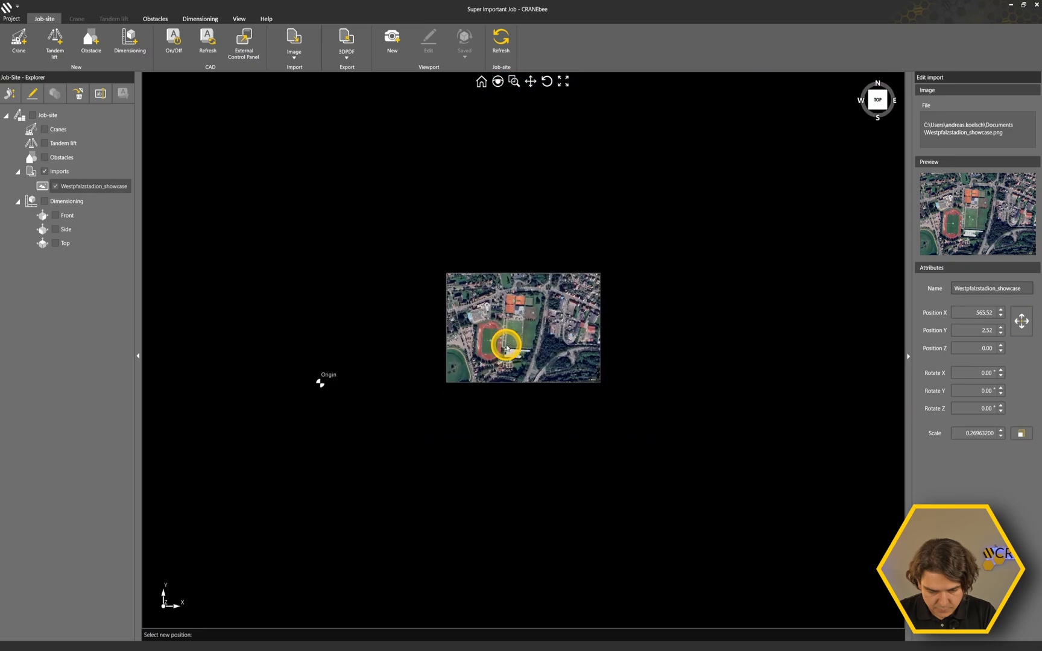
{"action": "scroll", "coordinate": [314, 379], "scroll_direction": "up", "scroll_amount": 2}
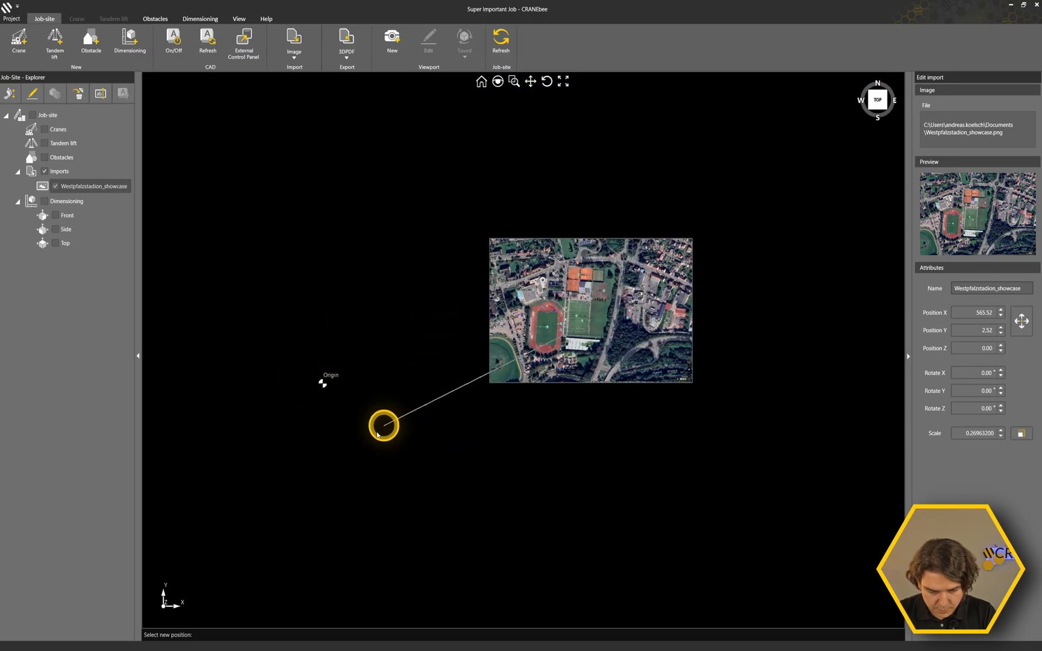
{"action": "scroll", "coordinate": [326, 378], "scroll_direction": "up", "scroll_amount": 5}
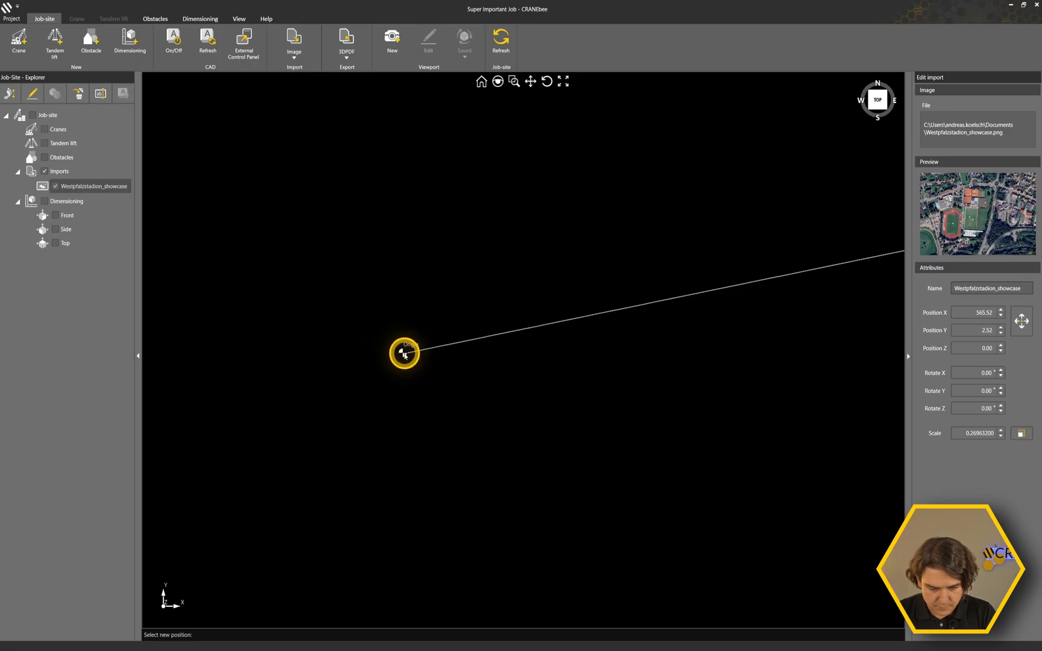
{"action": "left_click", "coordinate": [402, 353]}
Set the image's X position to 300.
{"action": "scroll", "coordinate": [402, 353], "scroll_direction": "down", "scroll_amount": 10}
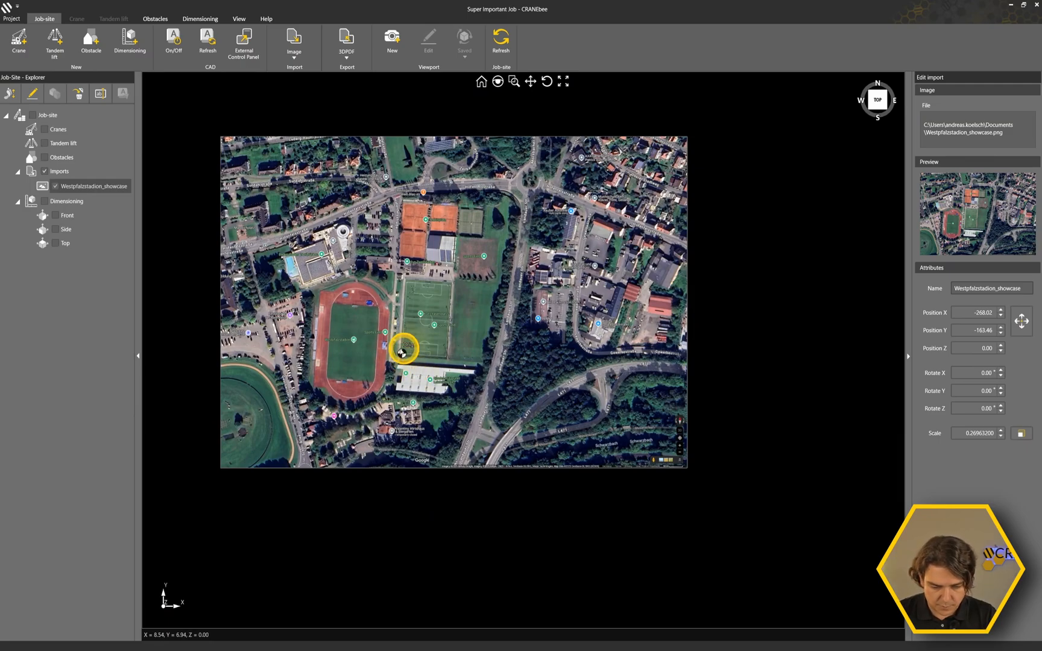
{"action": "scroll", "coordinate": [402, 353], "scroll_direction": "up", "scroll_amount": 6}
{"action": "scroll", "coordinate": [369, 326], "scroll_direction": "down", "scroll_amount": 7}
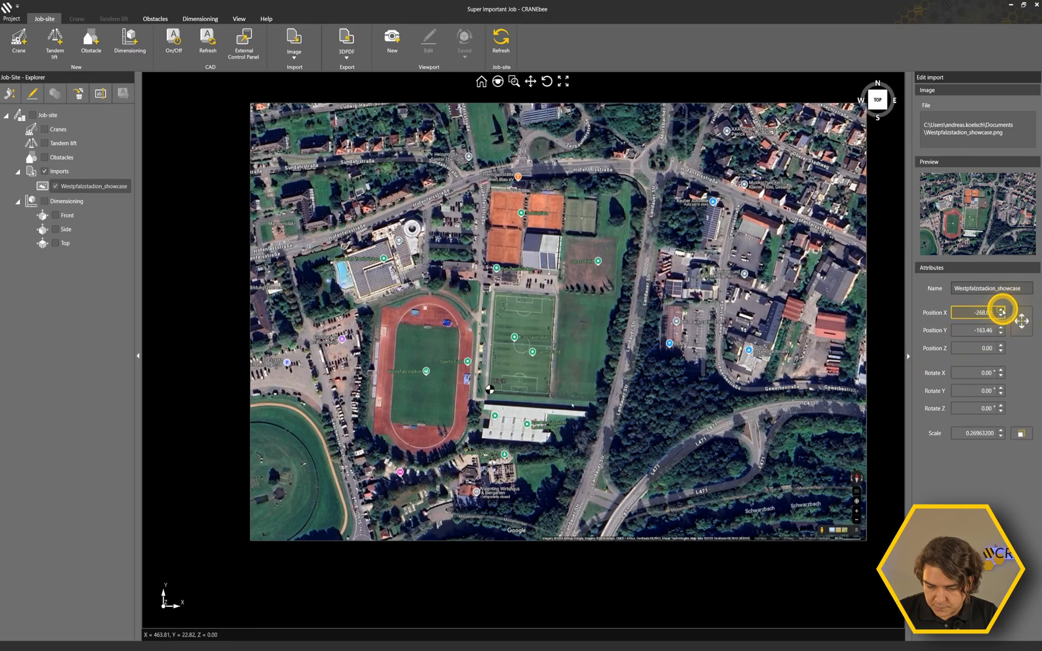
{"action": "left_click_drag", "start_coordinate": [1001, 311], "coordinate": [999, 319]}
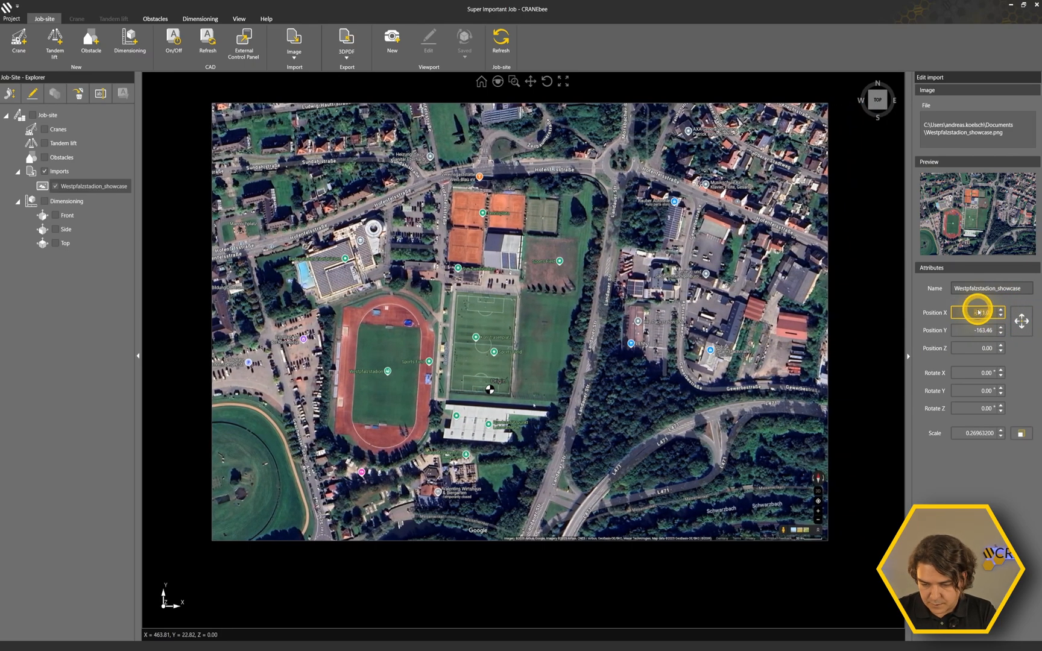
{"action": "key", "text": "Return"}
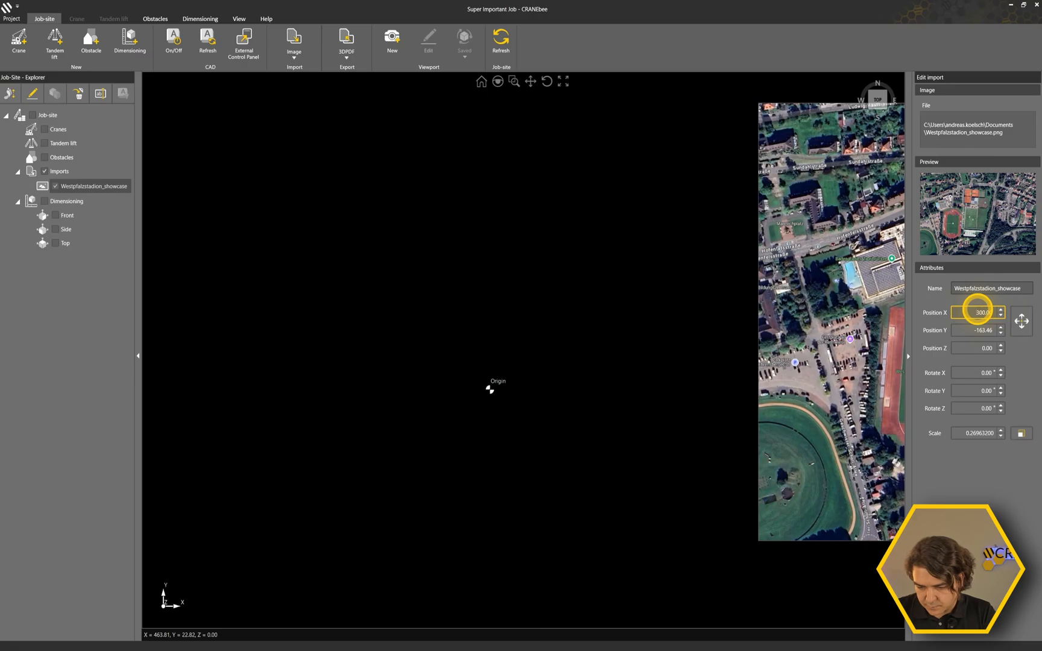
Move the image again so that the artificial turf pitch's lower-left corner lies on the origin.
{"action": "left_click_drag", "start_coordinate": [686, 396], "coordinate": [368, 384]}
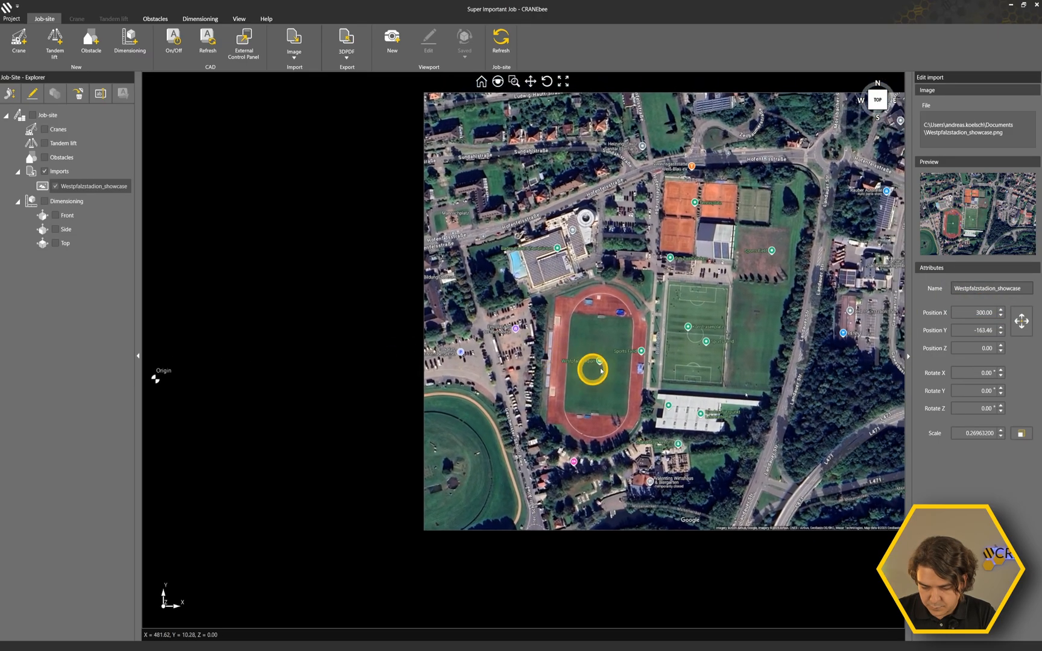
{"action": "left_click", "coordinate": [1021, 320]}
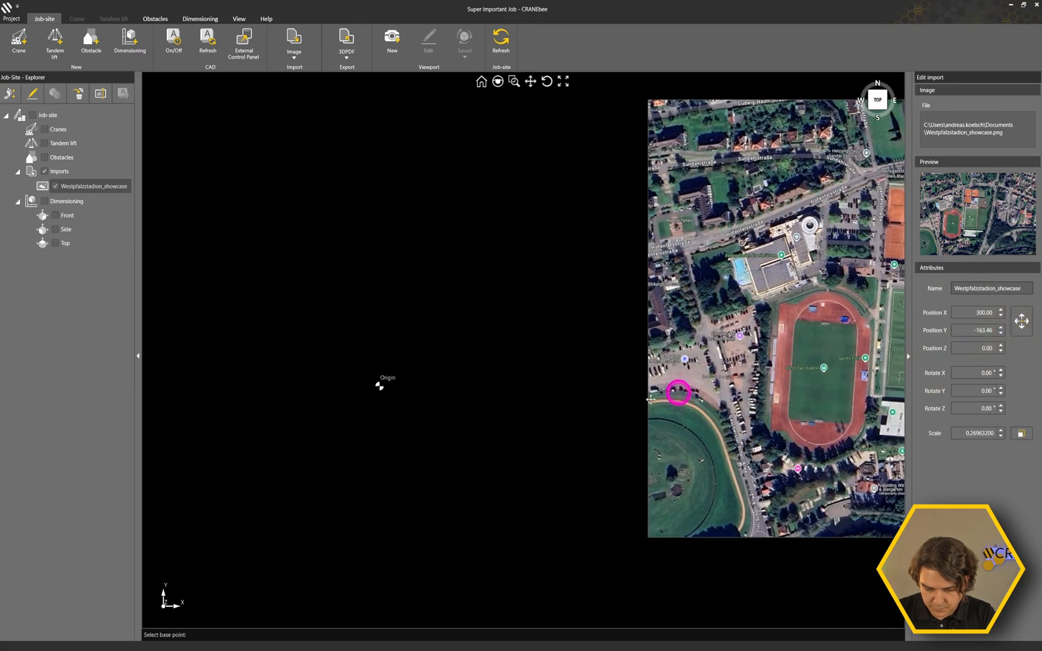
{"action": "scroll", "coordinate": [446, 434], "scroll_direction": "up", "scroll_amount": 8}
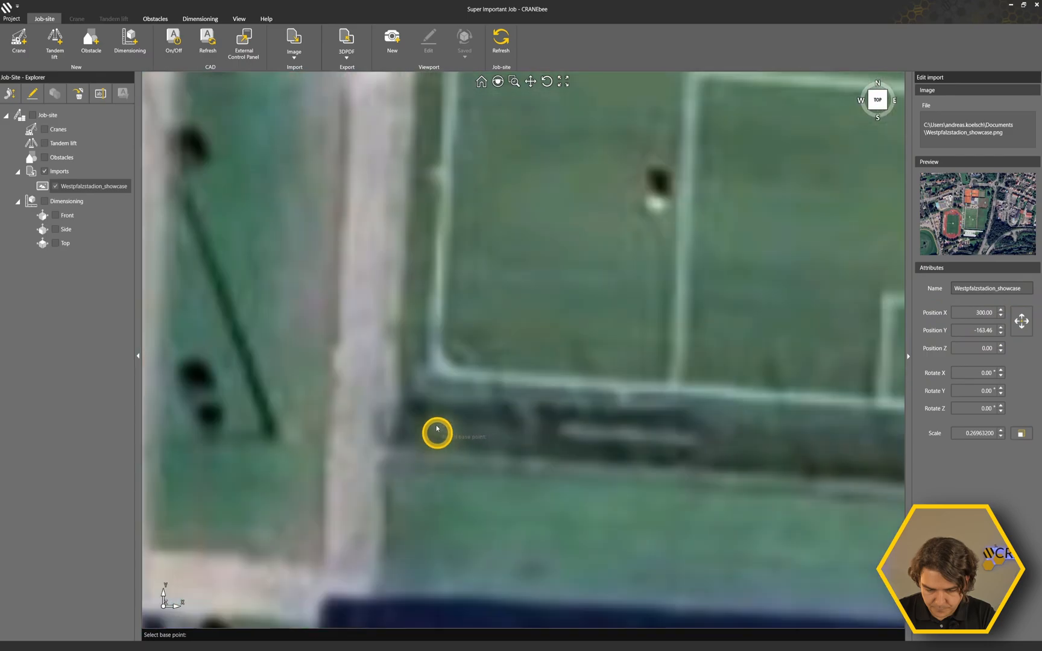
{"action": "scroll", "coordinate": [436, 372], "scroll_direction": "down", "scroll_amount": 10}
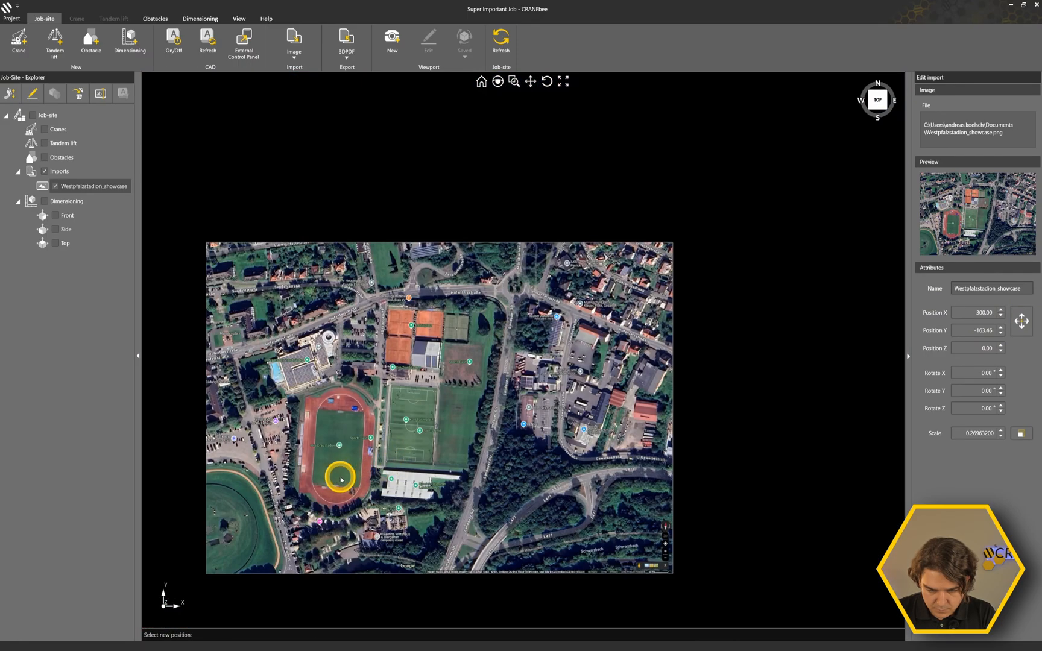
{"action": "scroll", "coordinate": [579, 284], "scroll_direction": "up", "scroll_amount": 6}
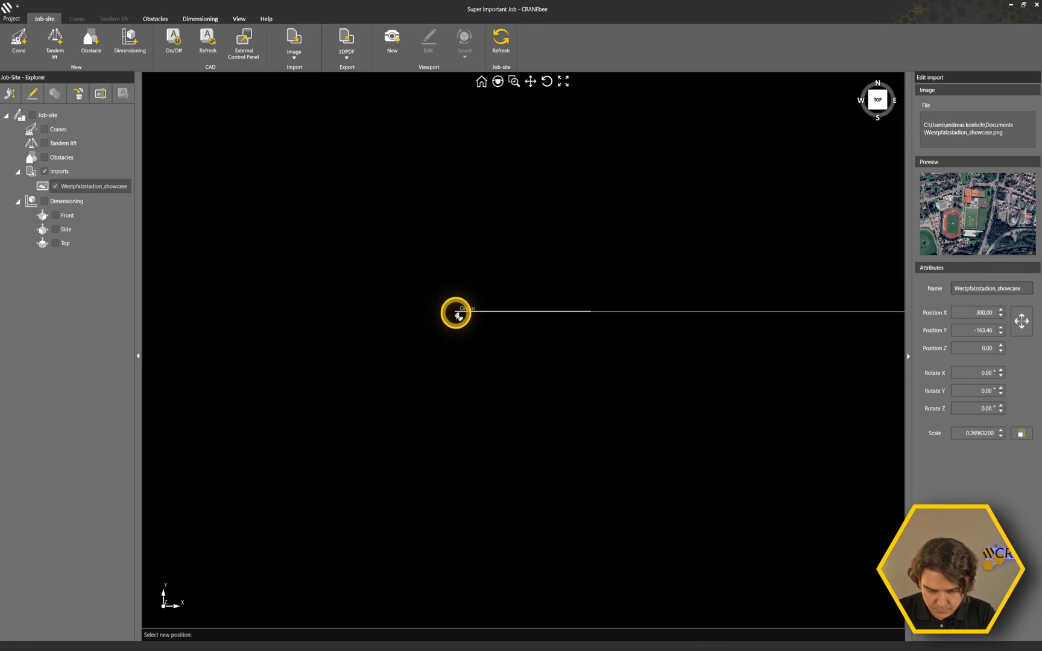
{"action": "scroll", "coordinate": [458, 315], "scroll_direction": "down", "scroll_amount": 10}
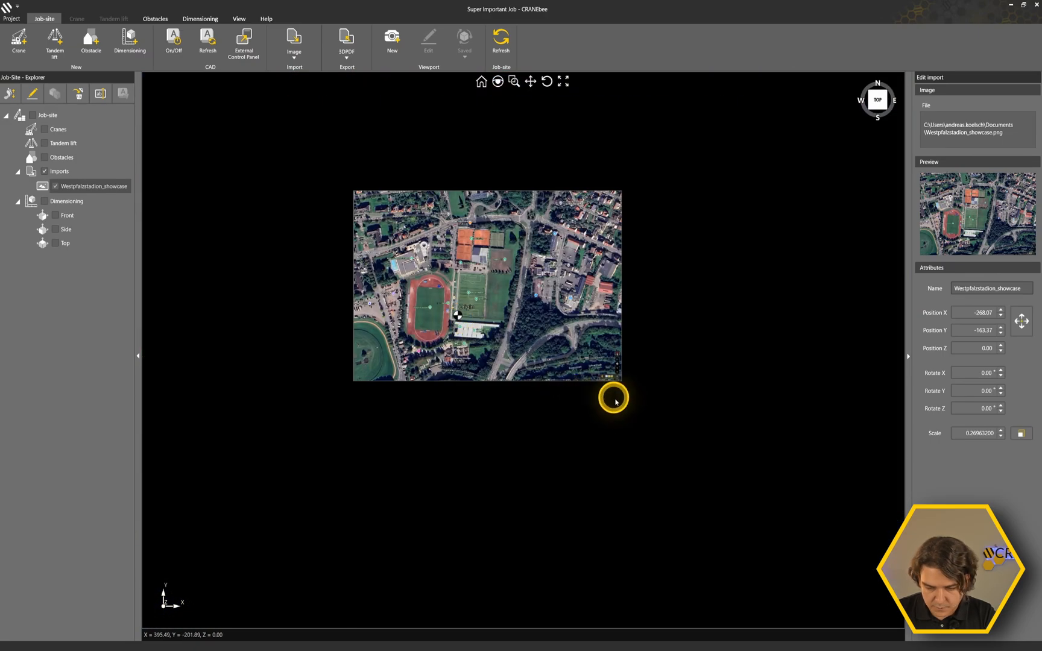
Try rotating the image about the Z axis to 82°, and reset the Z rotation to 0°.
{"action": "left_click", "coordinate": [644, 428]}
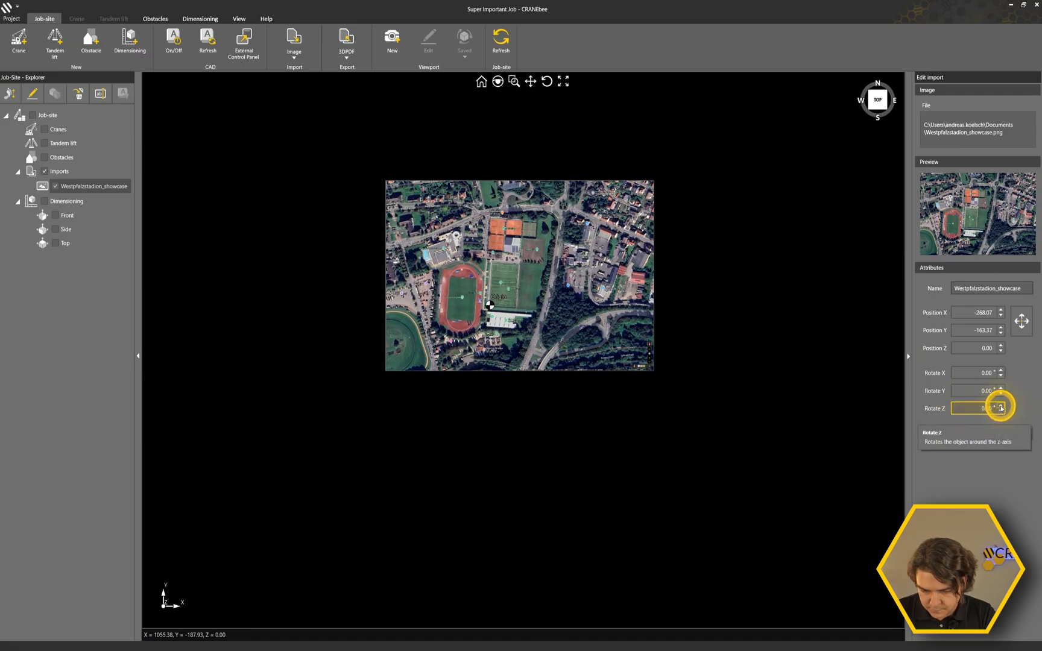
{"action": "left_click_drag", "start_coordinate": [1001, 407], "coordinate": [1001, 407]}
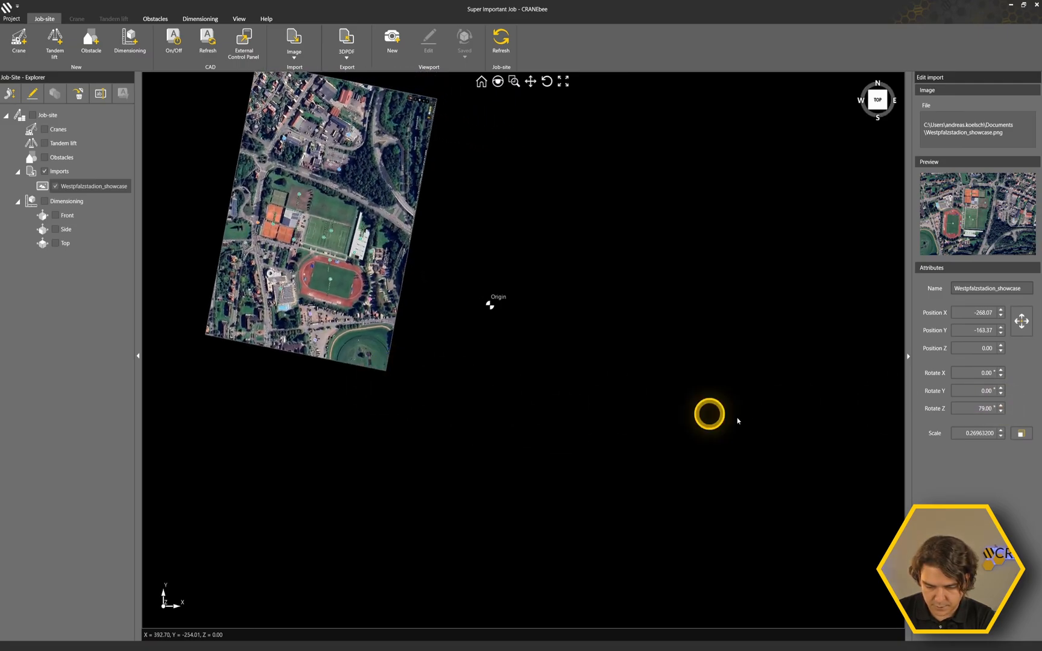
{"action": "left_click_drag", "start_coordinate": [1001, 407], "coordinate": [963, 416]}
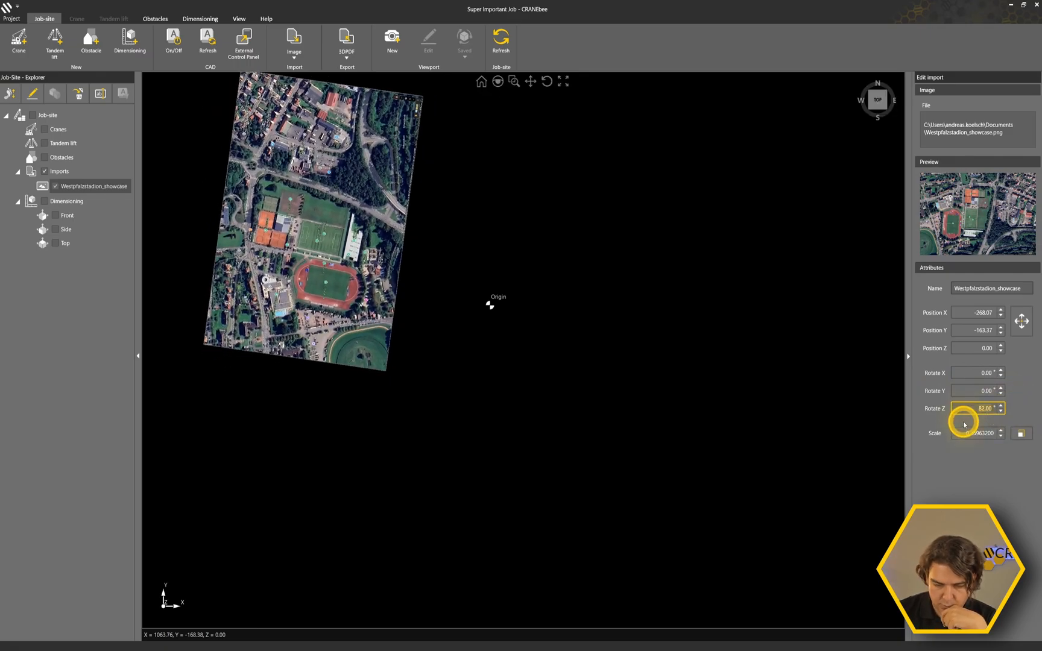
{"action": "type", "text": "0"}
{"action": "key", "text": "Return"}
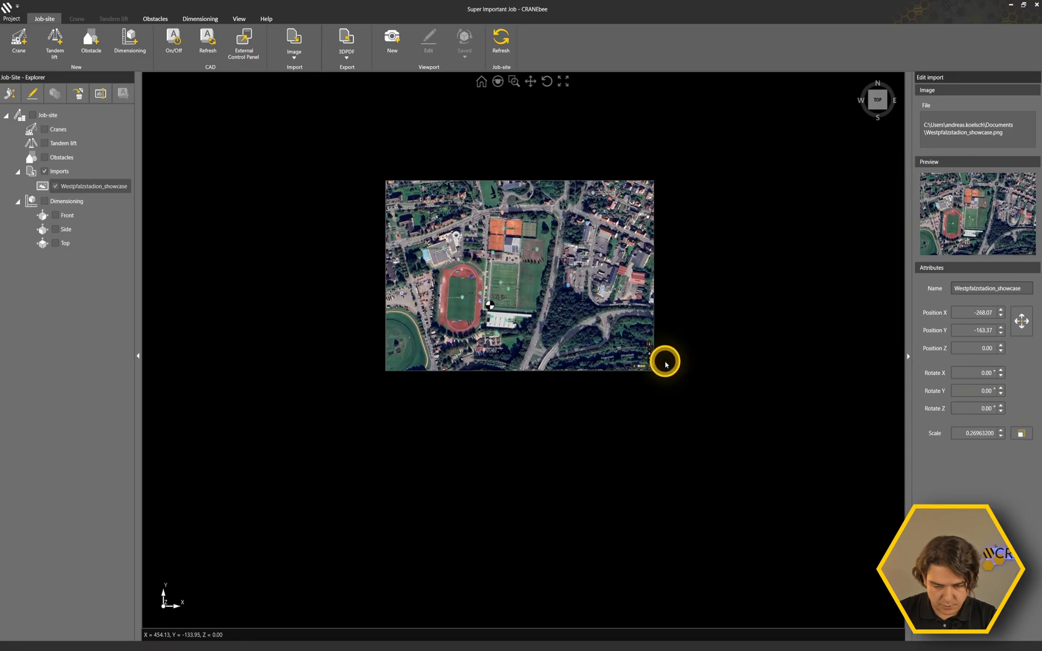
Stand the image upright by setting its X rotation to 90°, and inspect it in 3D.
{"action": "middle_click_drag", "start_coordinate": [617, 338], "coordinate": [615, 400]}
{"action": "right_click_drag", "start_coordinate": [566, 448], "coordinate": [463, 258]}
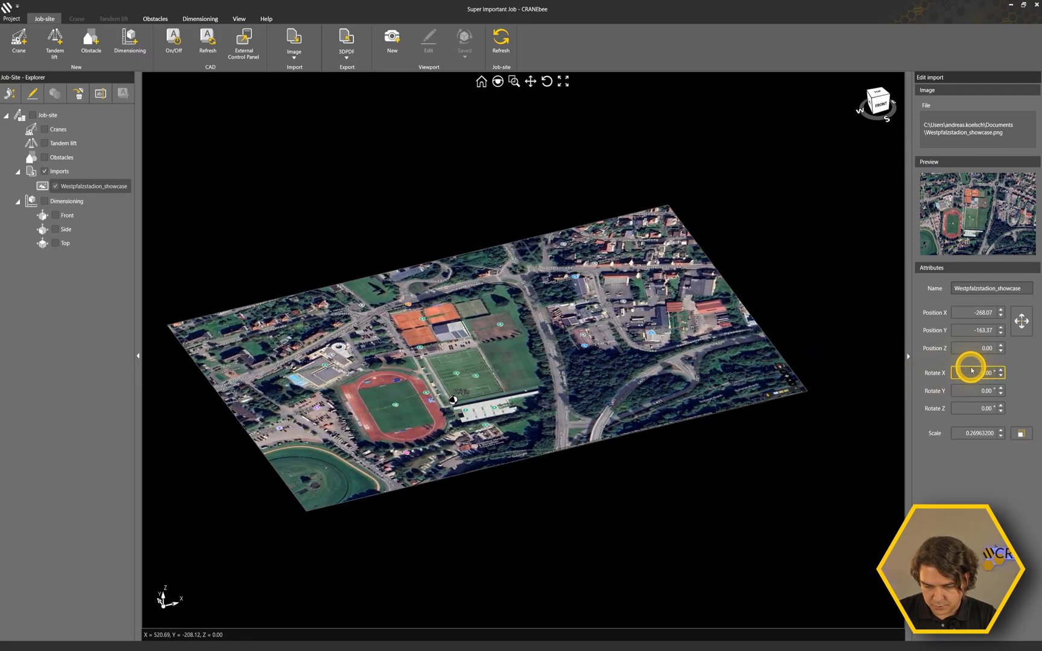
{"action": "left_click", "coordinate": [1000, 370]}
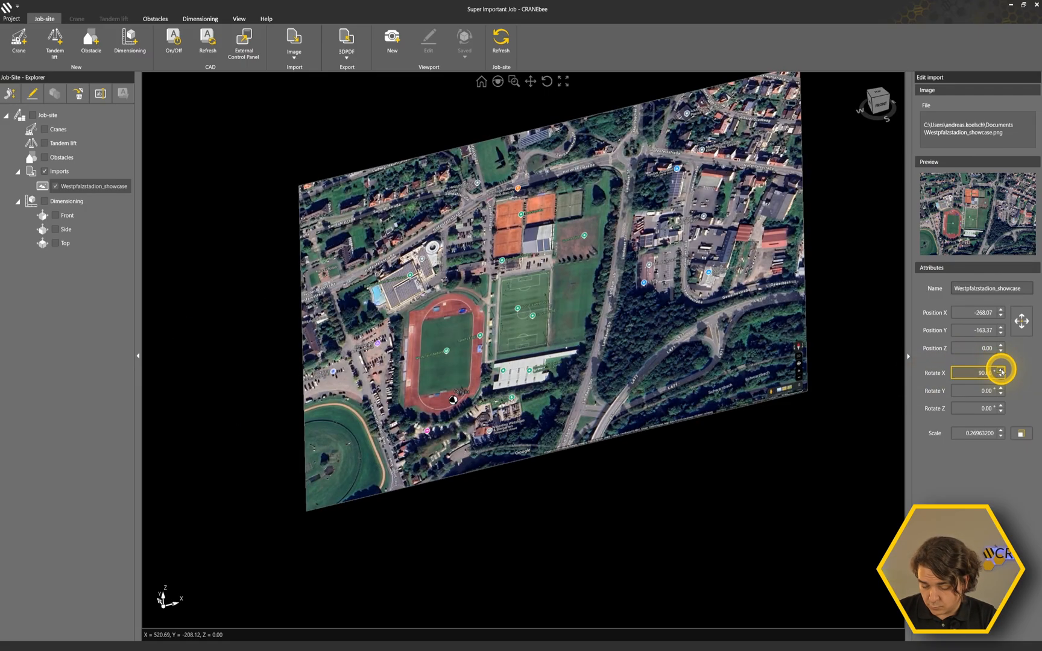
{"action": "middle_click_drag", "start_coordinate": [511, 468], "coordinate": [519, 466], "text": "shift"}
{"action": "left_click_drag", "start_coordinate": [519, 466], "coordinate": [535, 402]}
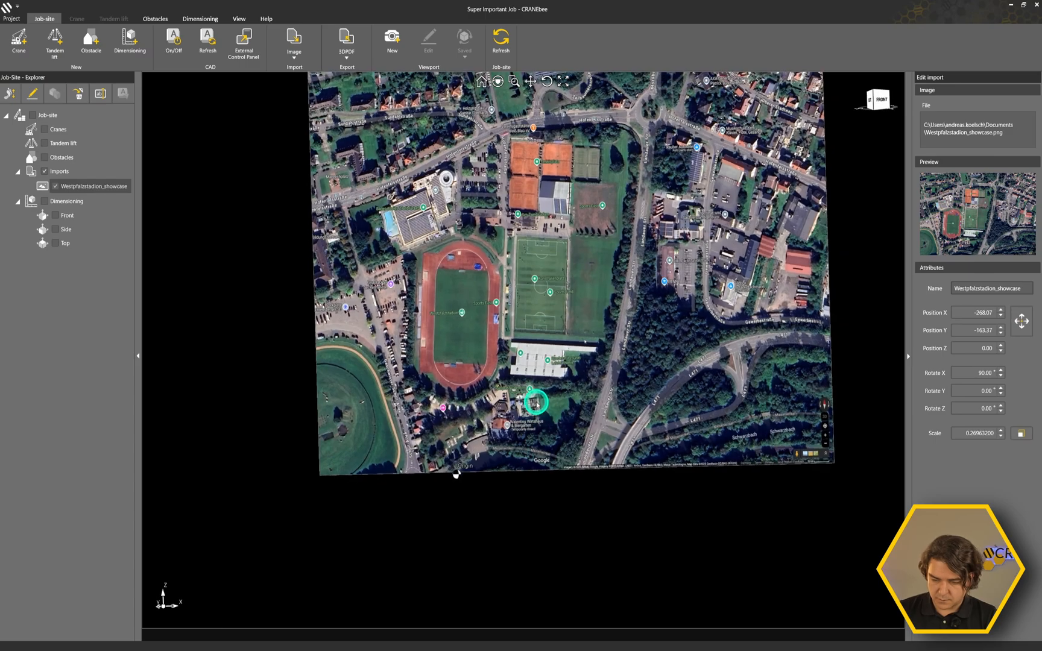
Increase the image's X rotation in 90° increments through the rest of the full turn to 0°.
{"action": "left_click", "coordinate": [991, 373]}
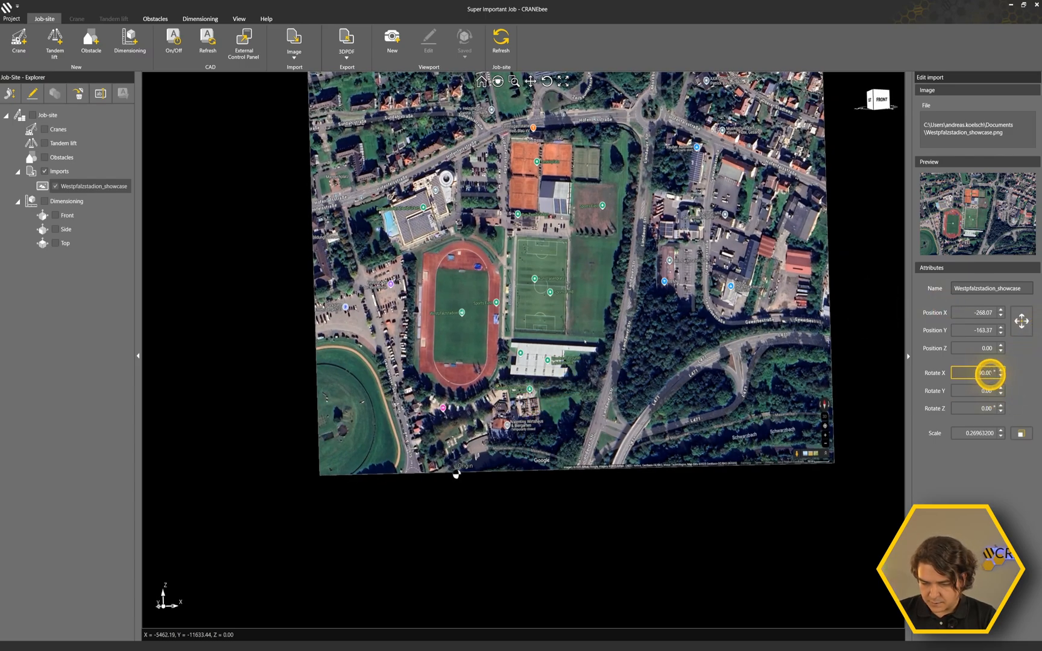
{"action": "left_click", "coordinate": [1000, 370]}
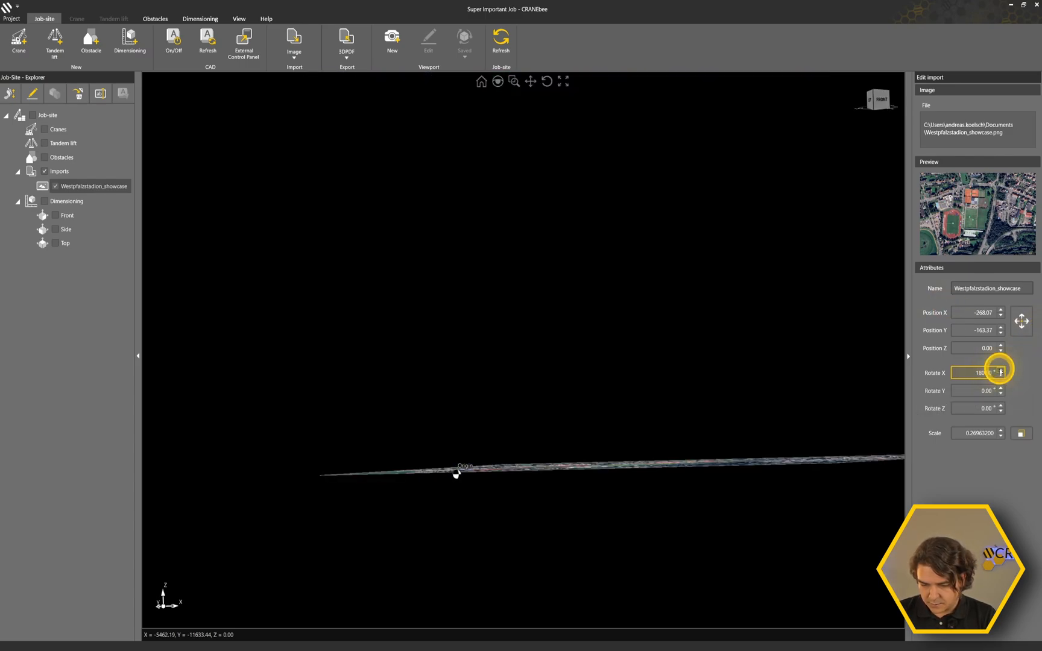
{"action": "left_click", "coordinate": [1000, 370]}
{"action": "left_click", "coordinate": [1000, 371]}
Set the image's X rotation to a custom angle of 15.50°.
{"action": "middle_click_drag", "start_coordinate": [696, 362], "coordinate": [692, 394]}
{"action": "right_click_drag", "start_coordinate": [693, 394], "coordinate": [730, 464]}
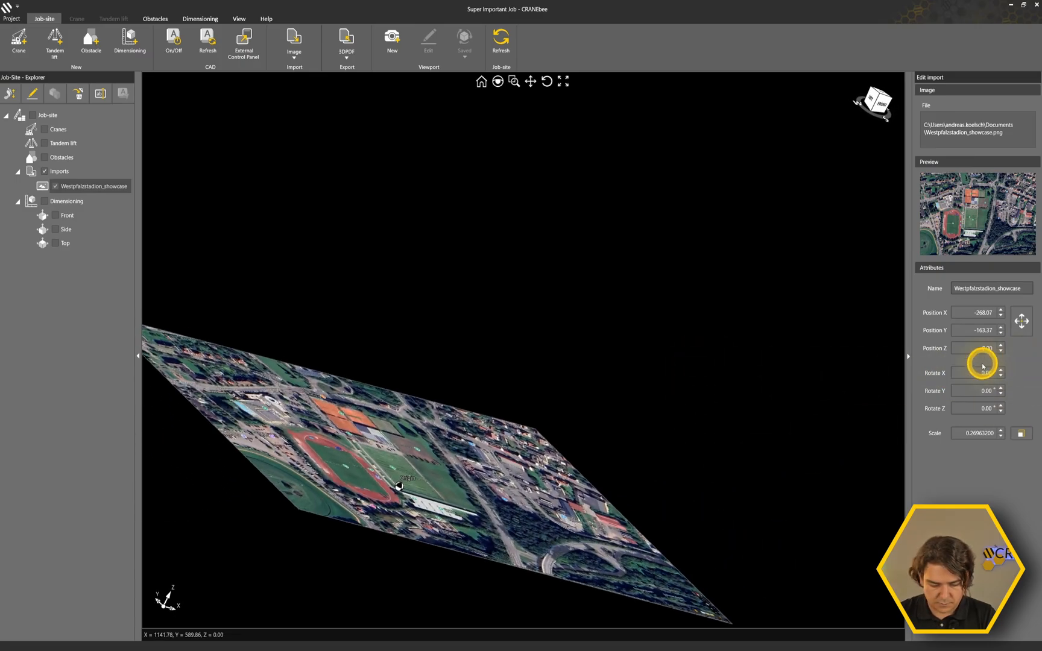
{"action": "left_click", "coordinate": [978, 372]}
{"action": "type", "text": "15."}
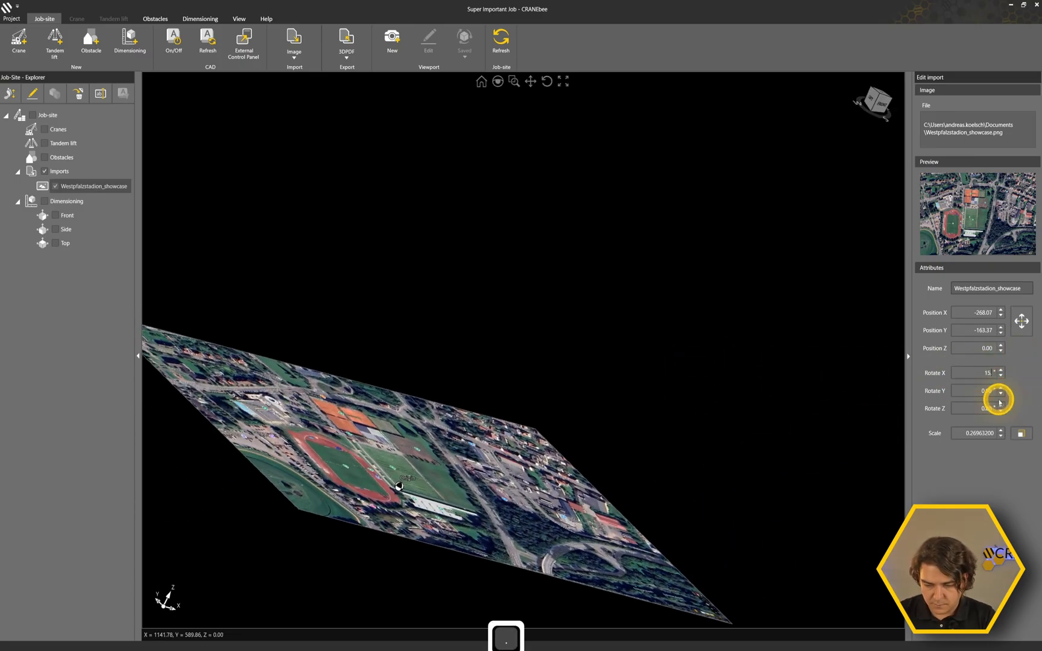
{"action": "type", "text": "50"}
{"action": "key", "text": "Return"}
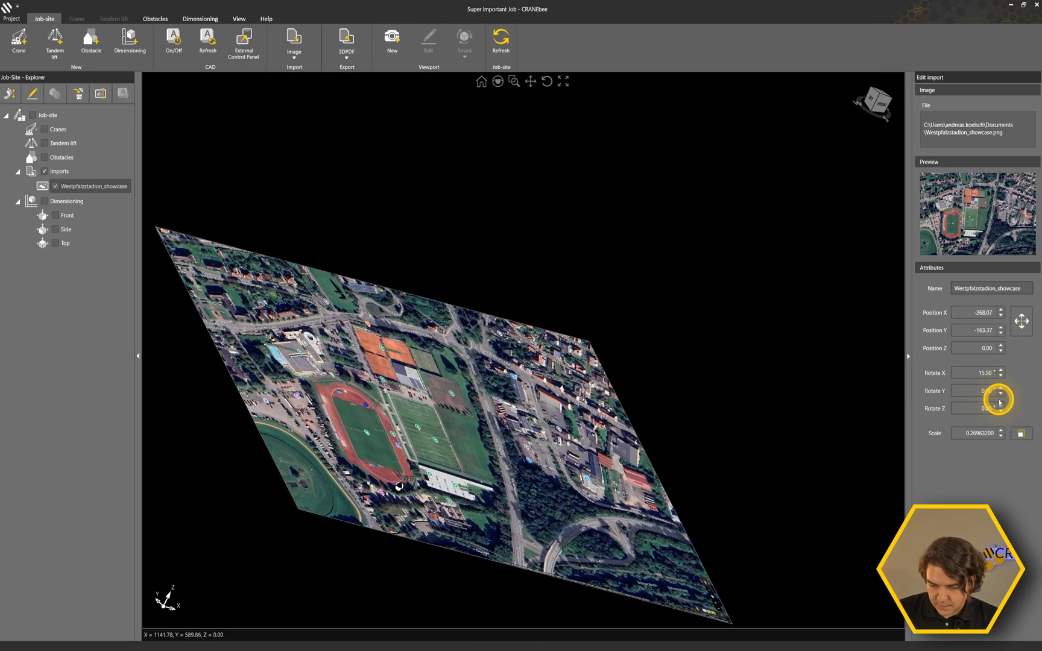
Turn the tilted image about the X axis in 90° increments, and reset the X rotation to 0°.
{"action": "left_click", "coordinate": [1000, 370]}
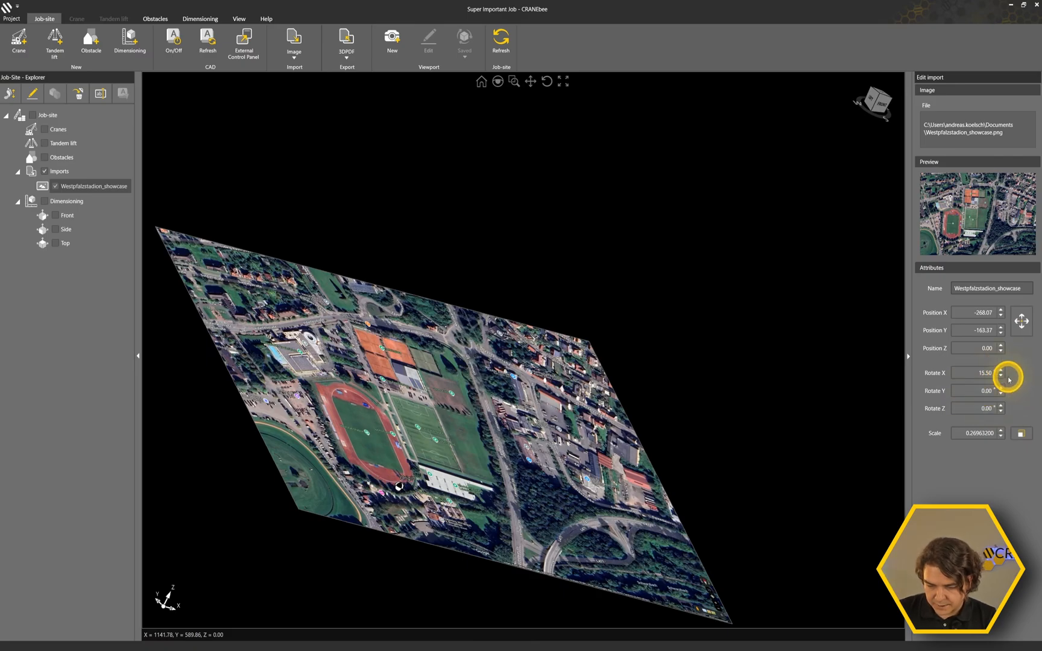
{"action": "left_click", "coordinate": [1000, 370]}
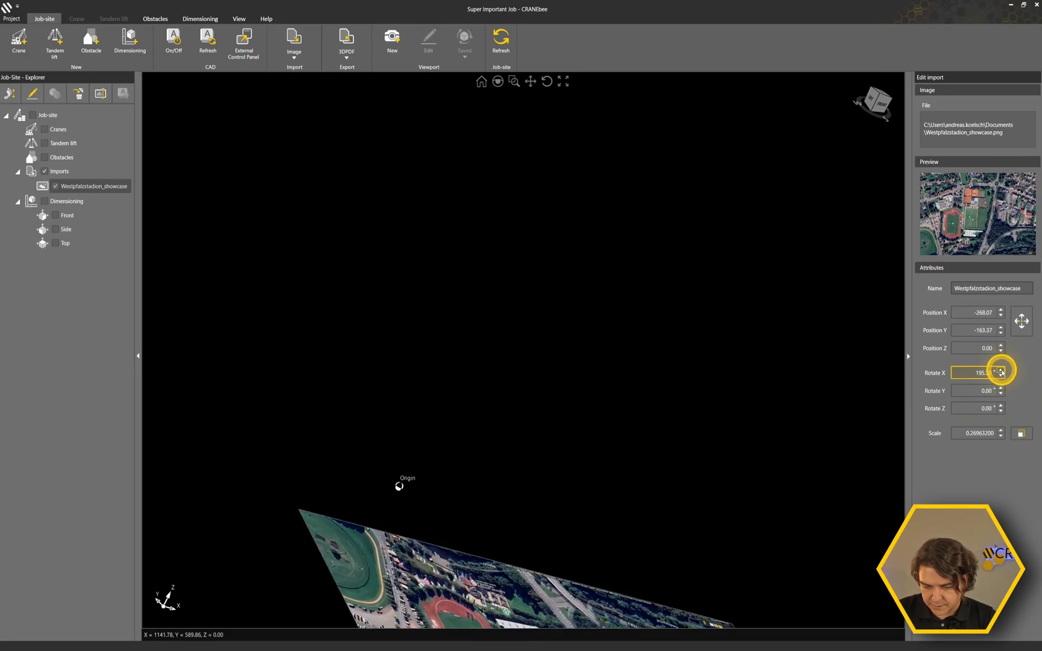
{"action": "left_click", "coordinate": [1000, 371]}
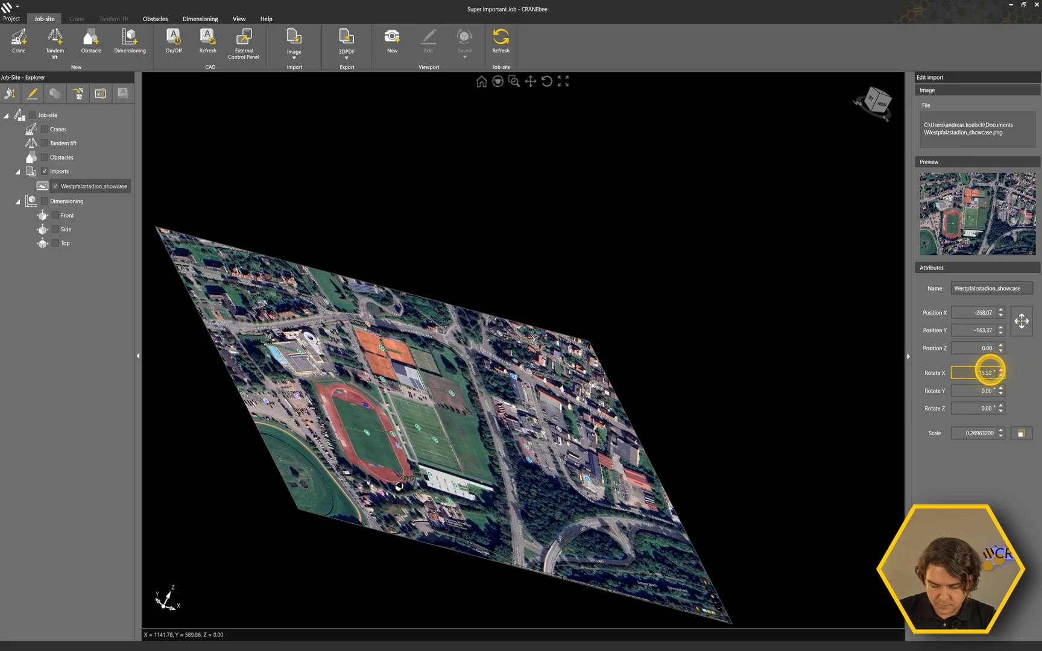
{"action": "type", "text": "0"}
{"action": "key", "text": "Return"}
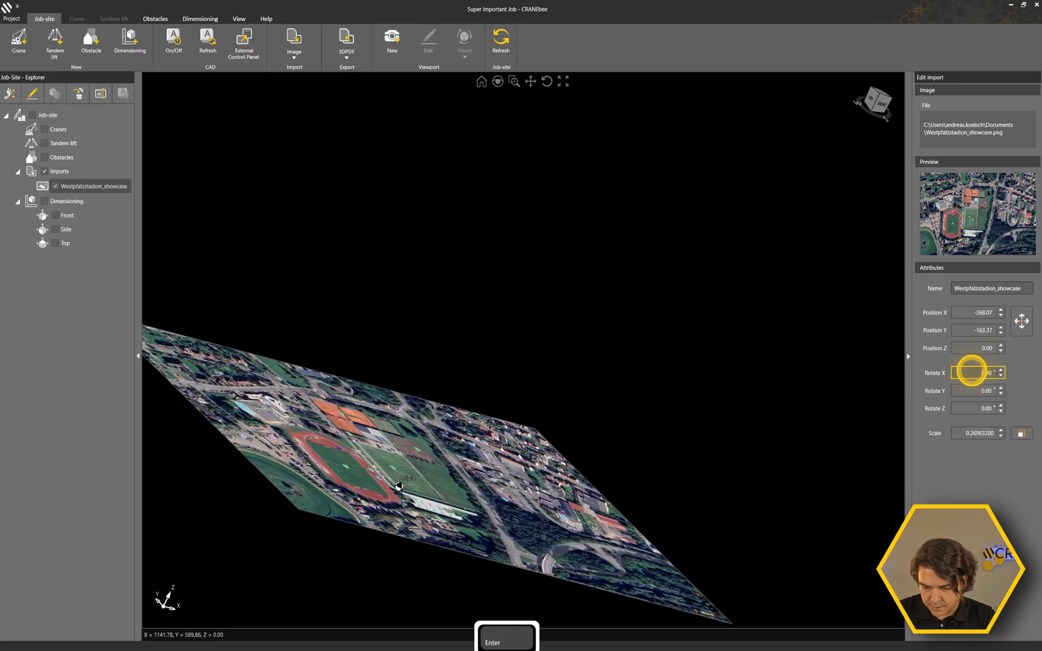
View the flat image from the home view, and switch to the front view.
{"action": "middle_click_drag", "start_coordinate": [629, 413], "coordinate": [604, 414]}
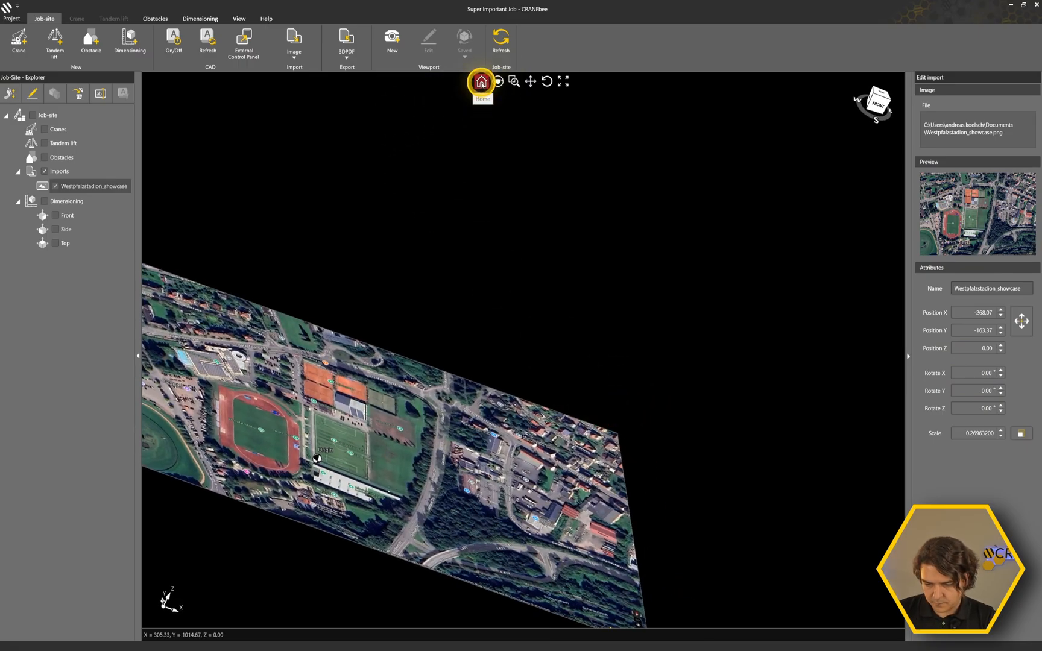
{"action": "left_click", "coordinate": [481, 83]}
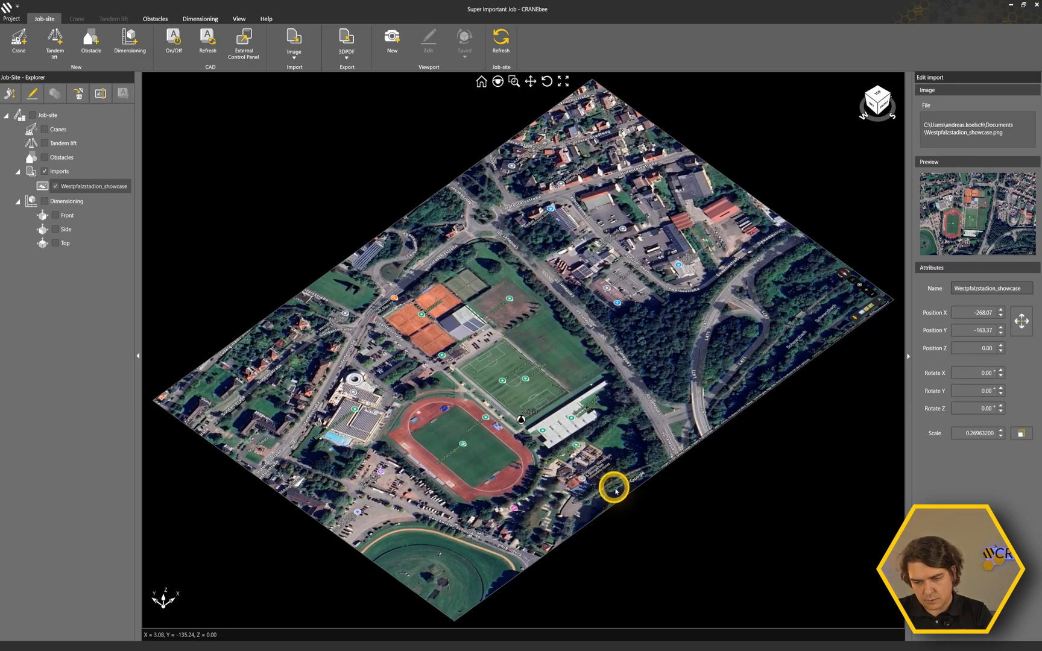
{"action": "left_click", "coordinate": [883, 106]}
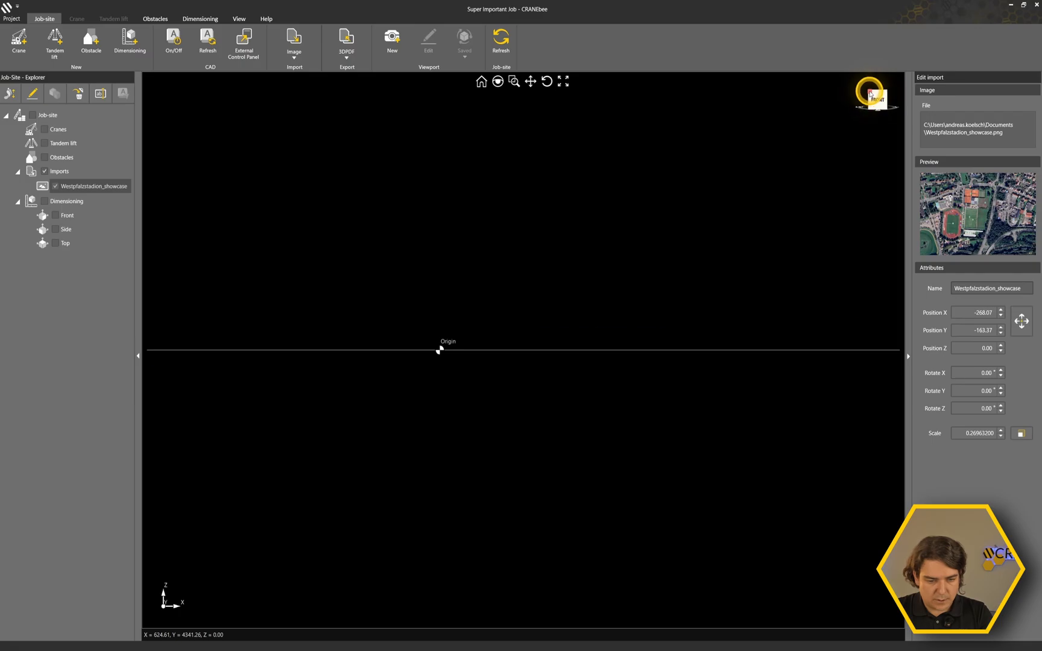
Import the DWG file stadium.dwg from the Documents folder into the job-site.
{"action": "left_click", "coordinate": [869, 94]}
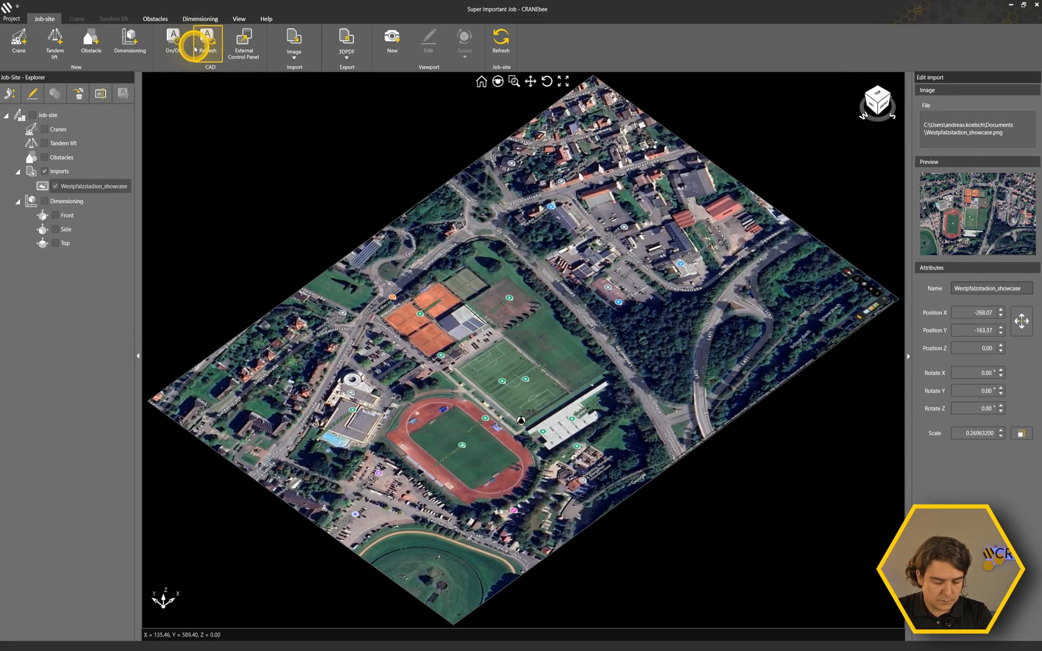
{"action": "left_click", "coordinate": [300, 58]}
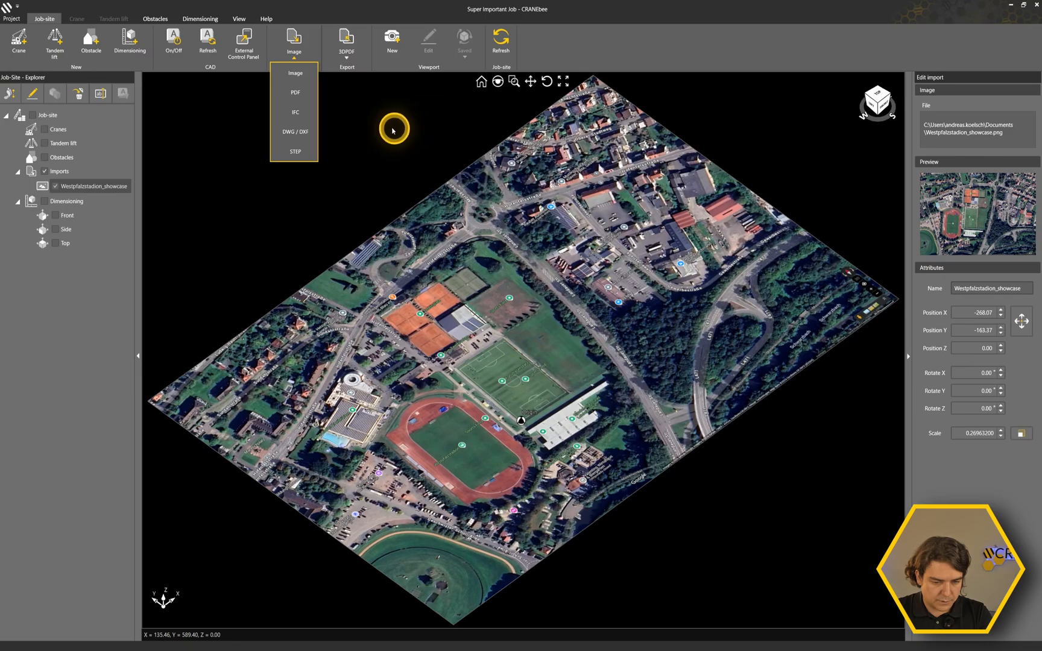
{"action": "left_click", "coordinate": [295, 132]}
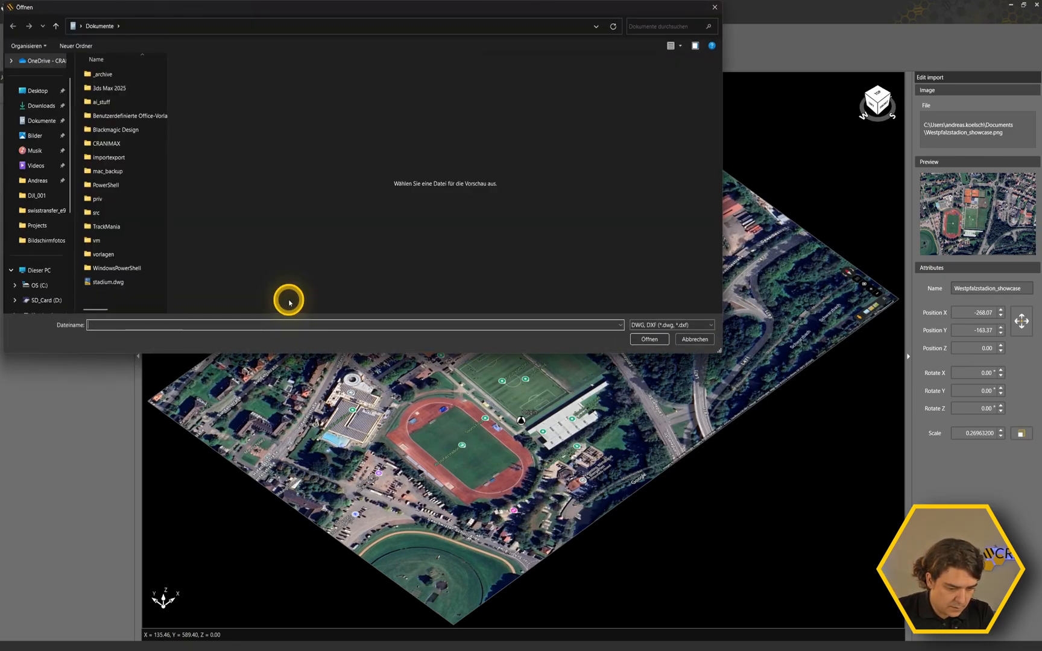
{"action": "left_click", "coordinate": [99, 282]}
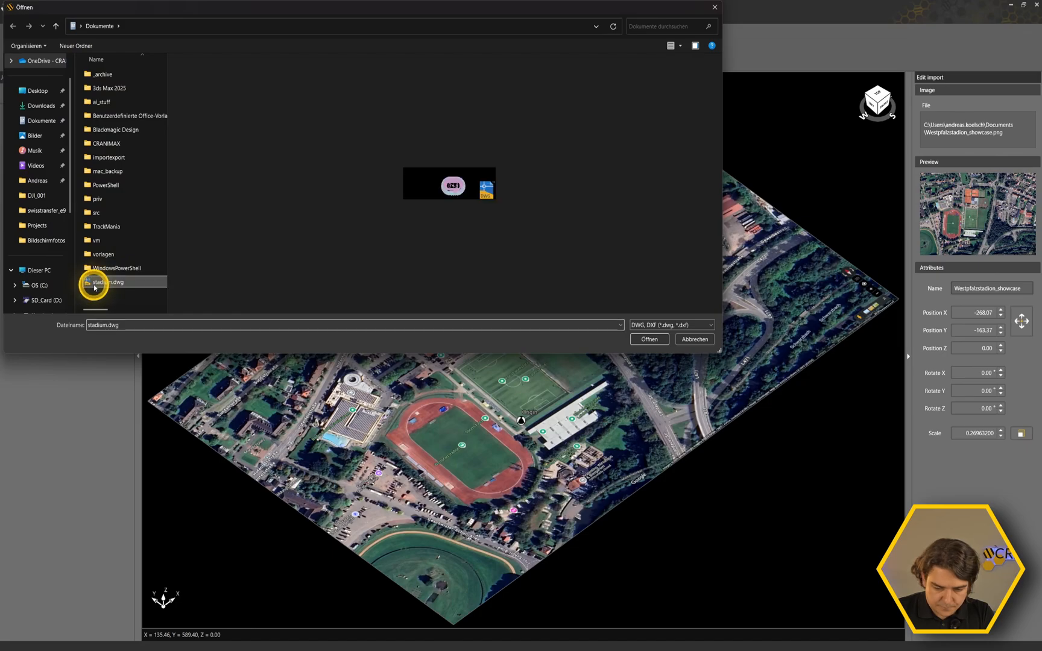
{"action": "left_click", "coordinate": [646, 342]}
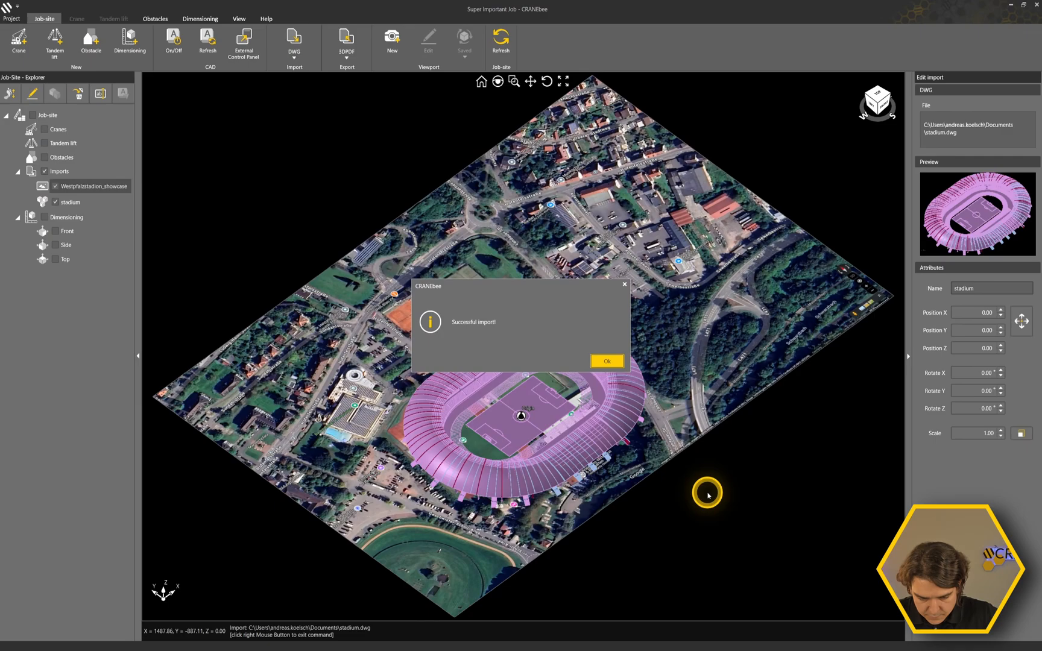
{"action": "left_click", "coordinate": [606, 364]}
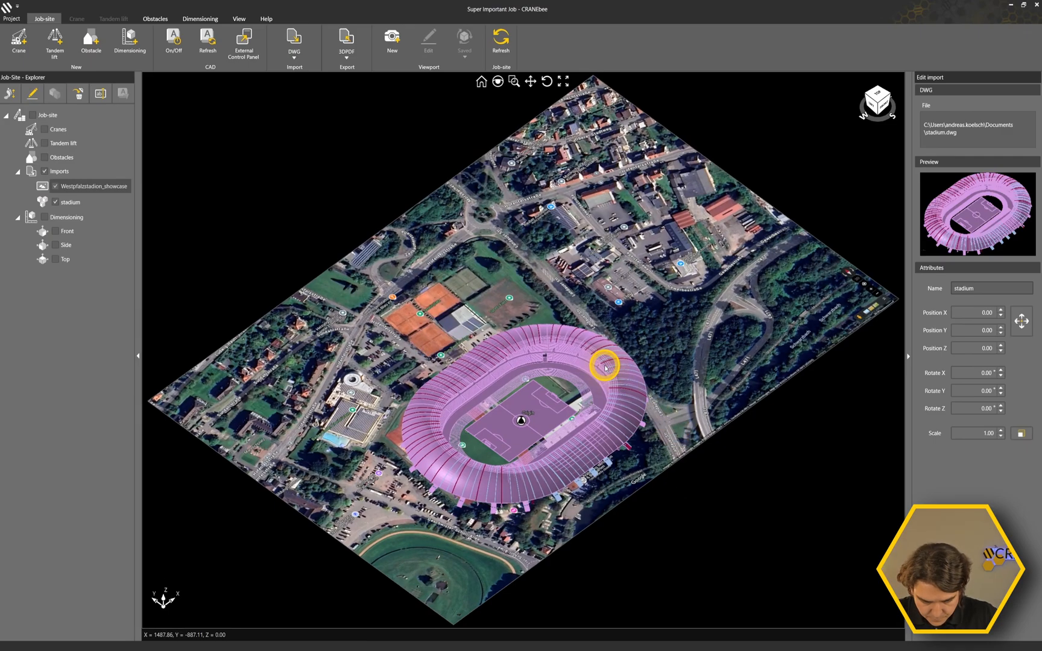
Examine how the imported stadium and its pitch lie on the satellite image, in 3D and from the top.
{"action": "scroll", "coordinate": [651, 474], "scroll_direction": "up", "scroll_amount": 2}
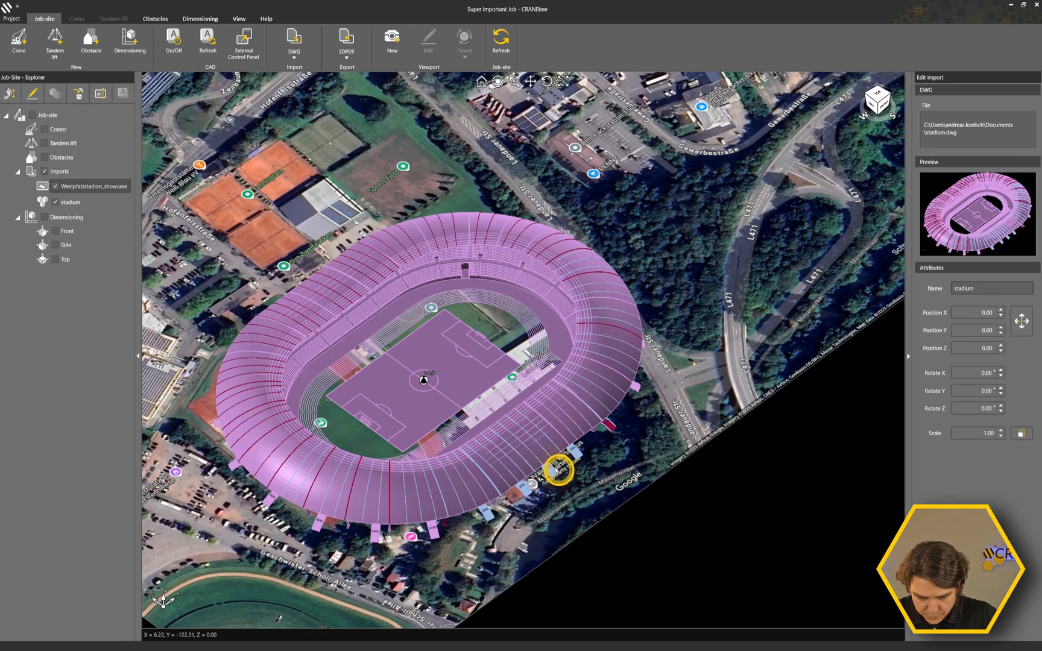
{"action": "scroll", "coordinate": [649, 433], "scroll_direction": "up", "scroll_amount": 3}
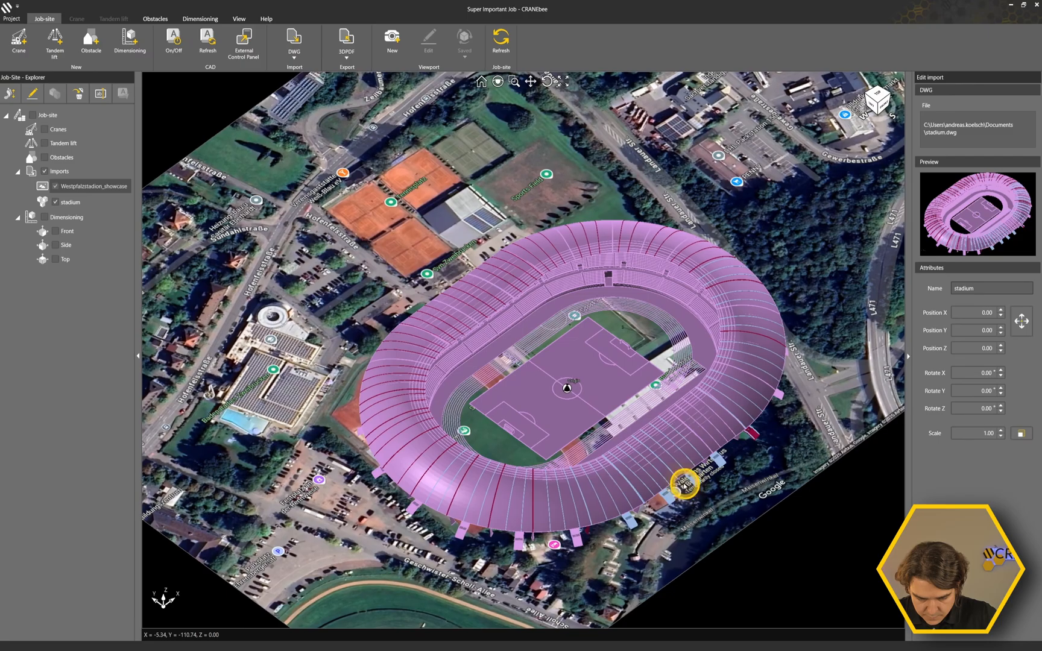
{"action": "scroll", "coordinate": [546, 402], "scroll_direction": "up", "scroll_amount": 5}
{"action": "scroll", "coordinate": [542, 370], "scroll_direction": "down", "scroll_amount": 5}
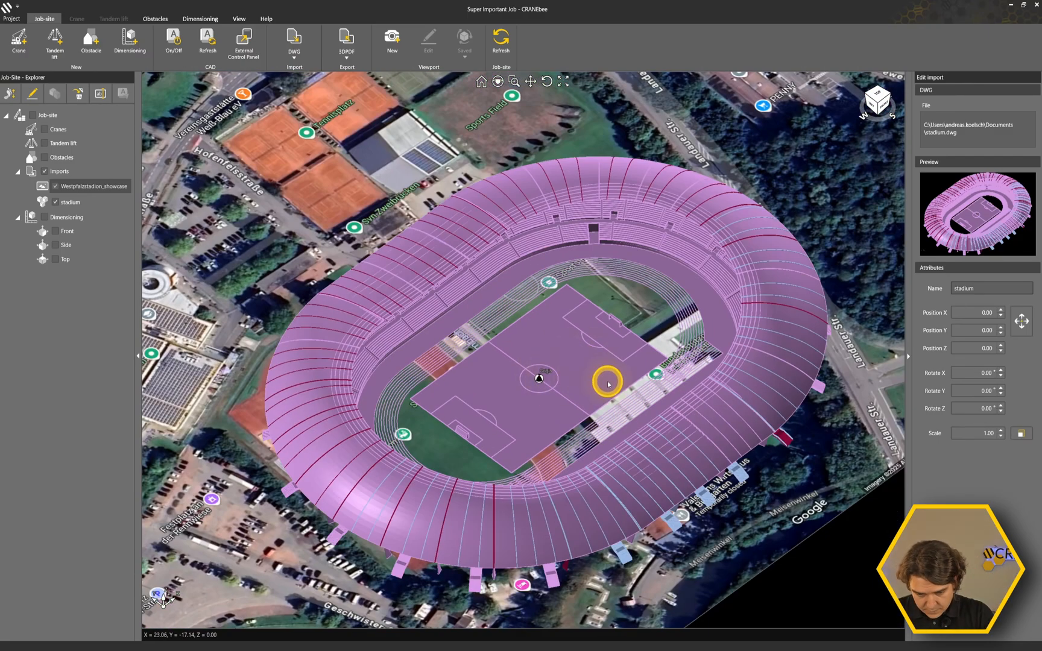
{"action": "scroll", "coordinate": [620, 365], "scroll_direction": "up", "scroll_amount": 4}
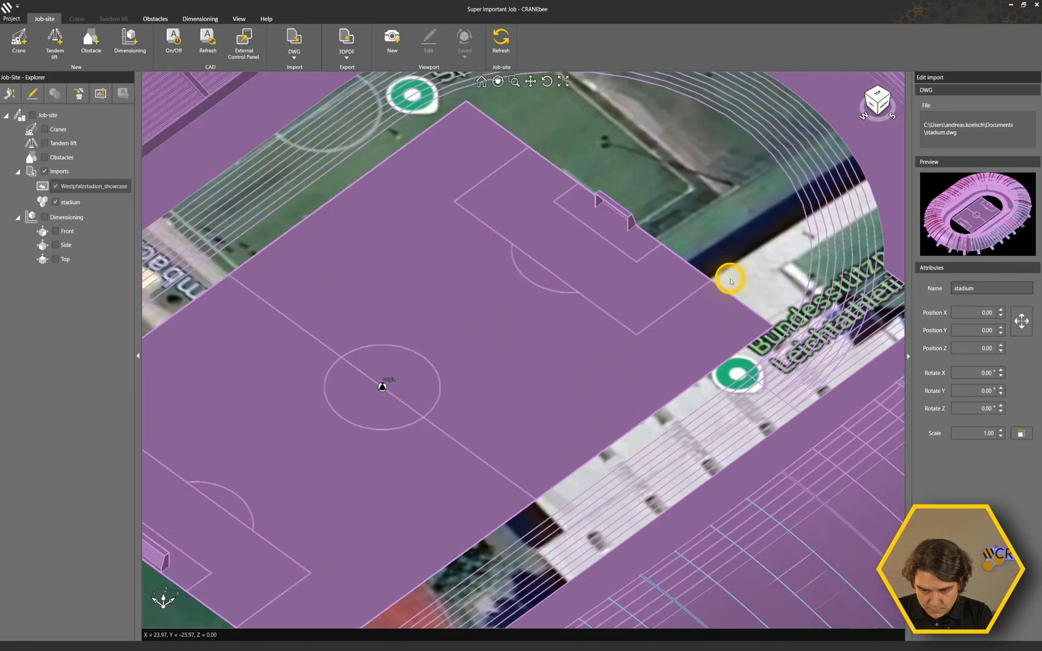
{"action": "left_click", "coordinate": [879, 95]}
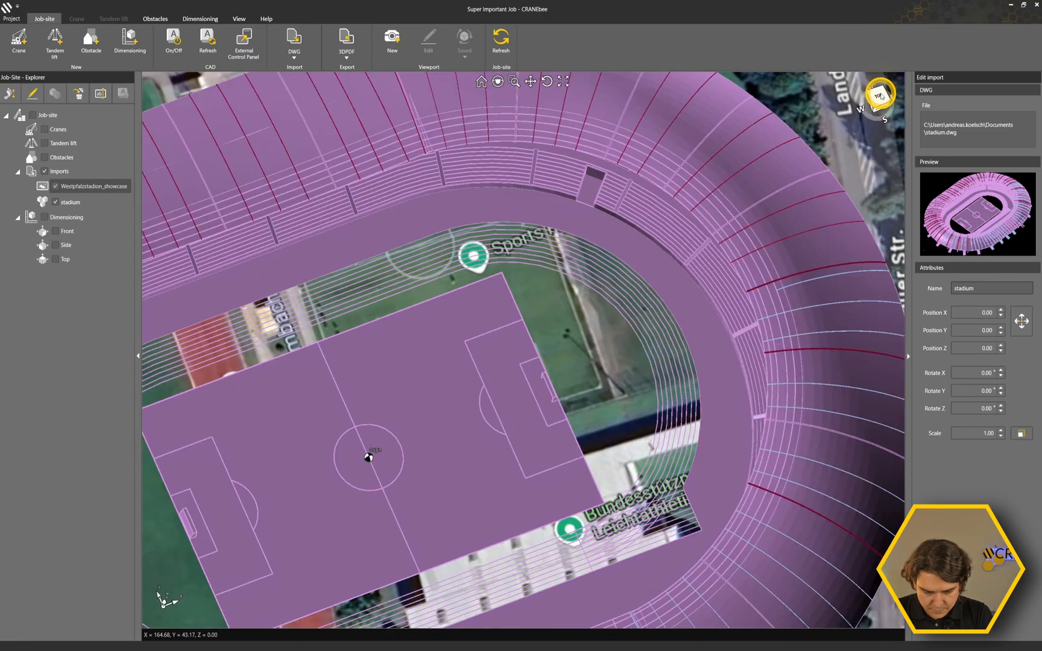
{"action": "left_click", "coordinate": [462, 482]}
{"action": "middle_click_drag", "start_coordinate": [395, 509], "coordinate": [447, 484]}
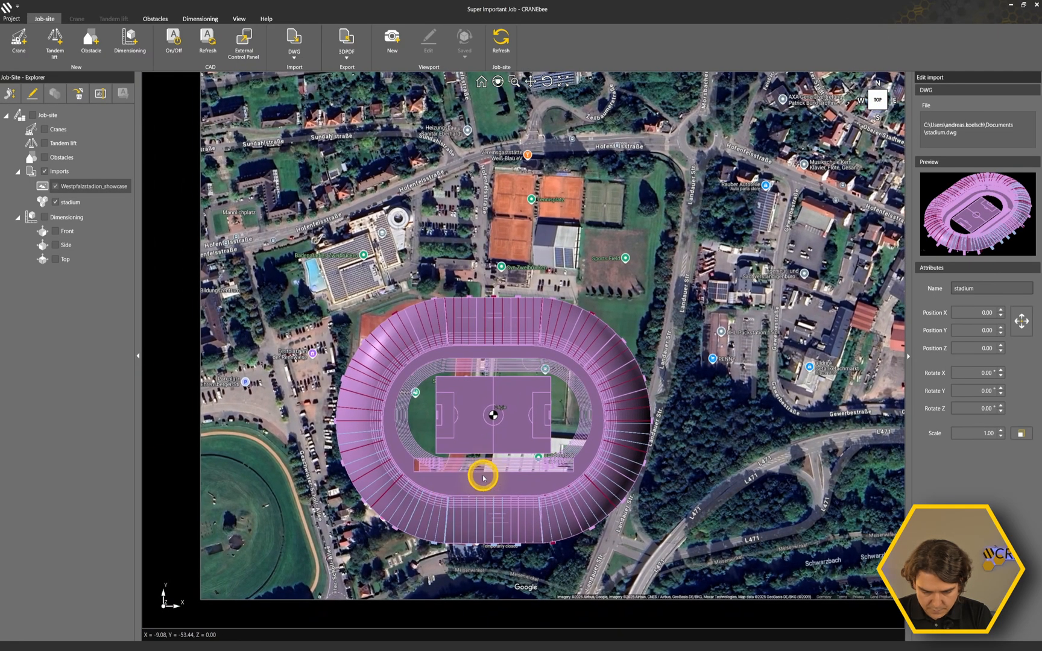
{"action": "scroll", "coordinate": [481, 476], "scroll_direction": "up", "scroll_amount": 5}
{"action": "scroll", "coordinate": [481, 479], "scroll_direction": "up", "scroll_amount": 1}
{"action": "middle_click_drag", "start_coordinate": [533, 390], "coordinate": [472, 435]}
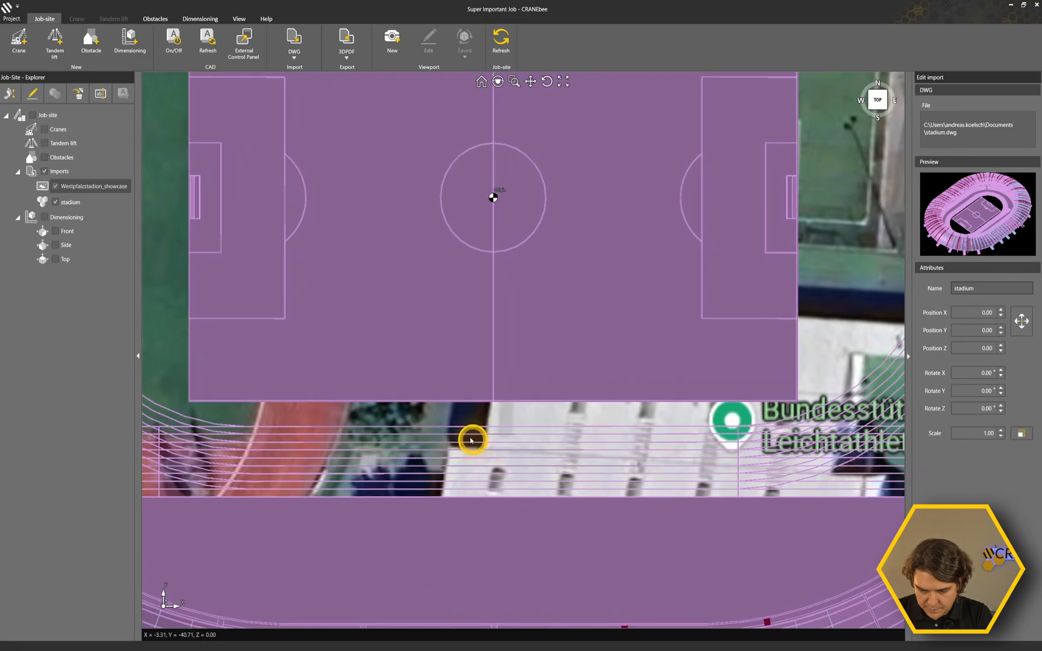
Scale the stadium by a reference length between the two lower corners of its pitch, with a new length of 105.
{"action": "left_click", "coordinate": [1021, 434]}
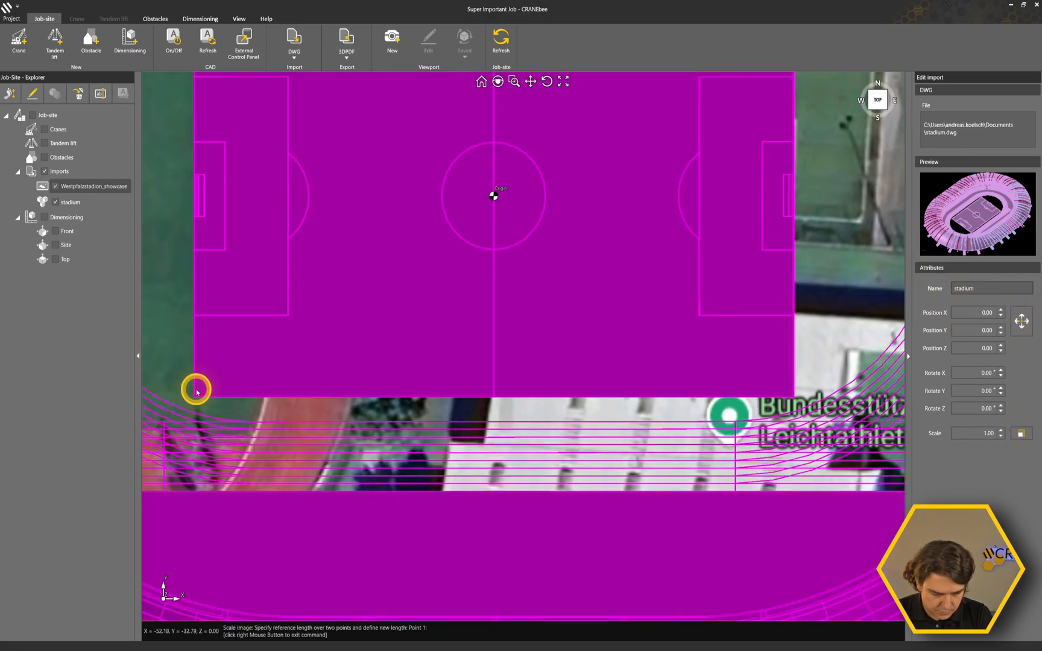
{"action": "scroll", "coordinate": [193, 398], "scroll_direction": "up", "scroll_amount": 6}
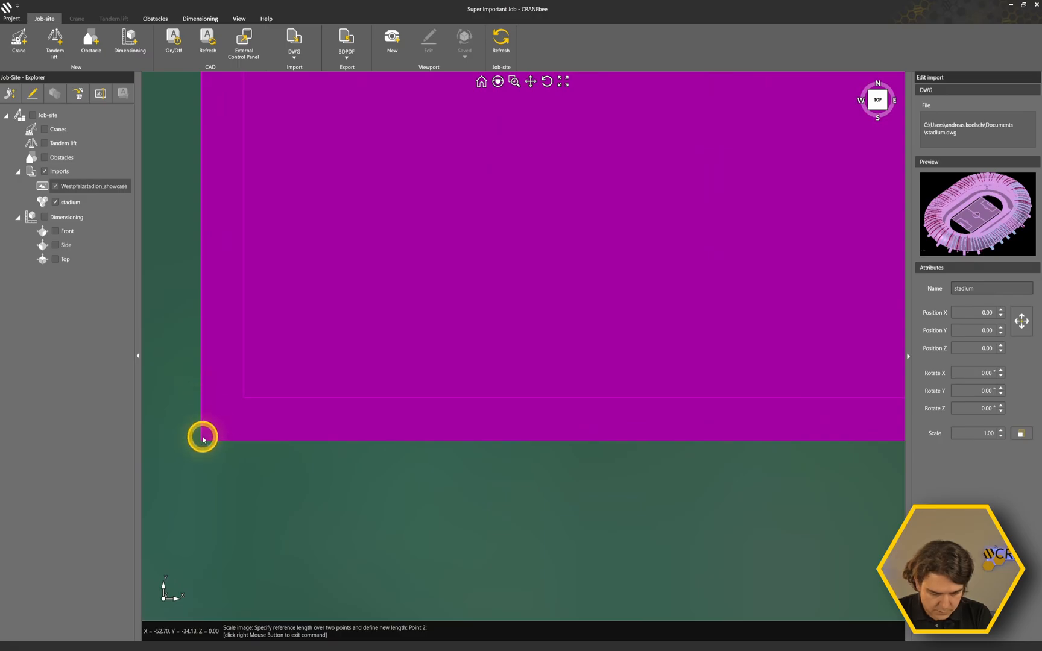
{"action": "scroll", "coordinate": [203, 438], "scroll_direction": "down", "scroll_amount": 5}
{"action": "scroll", "coordinate": [409, 423], "scroll_direction": "up", "scroll_amount": 6}
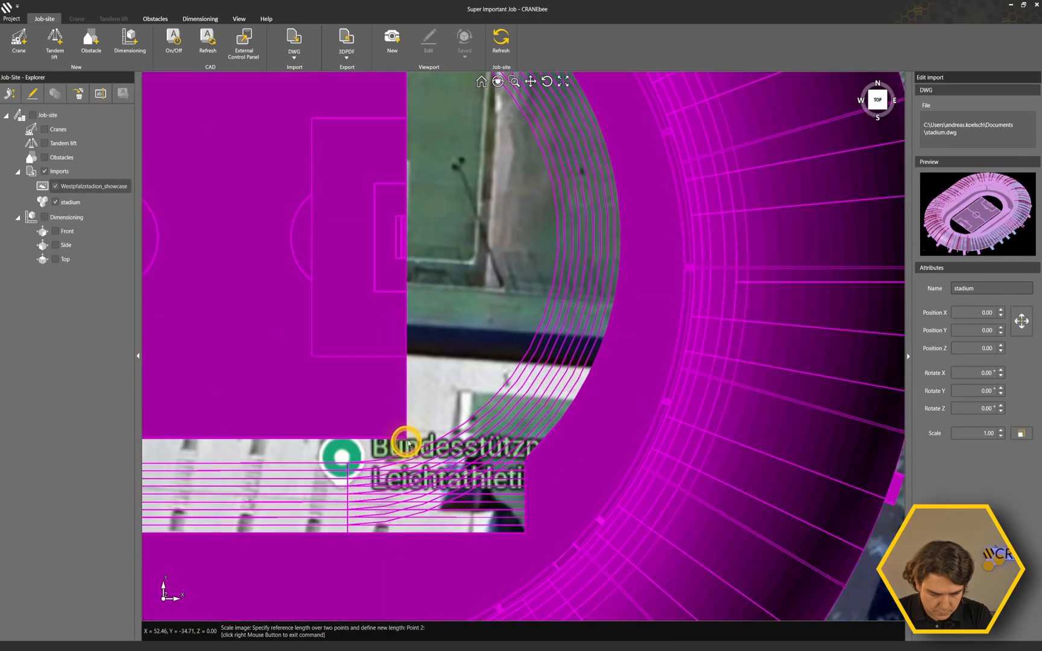
{"action": "scroll", "coordinate": [405, 445], "scroll_direction": "up", "scroll_amount": 6}
{"action": "left_click", "coordinate": [416, 467]}
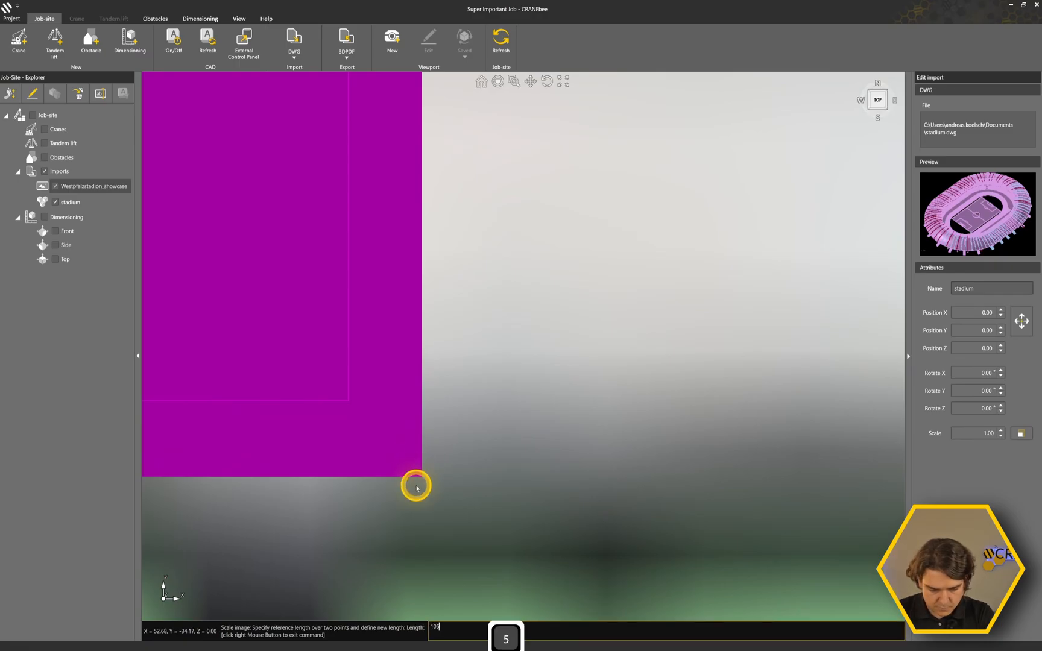
{"action": "key", "text": "Return"}
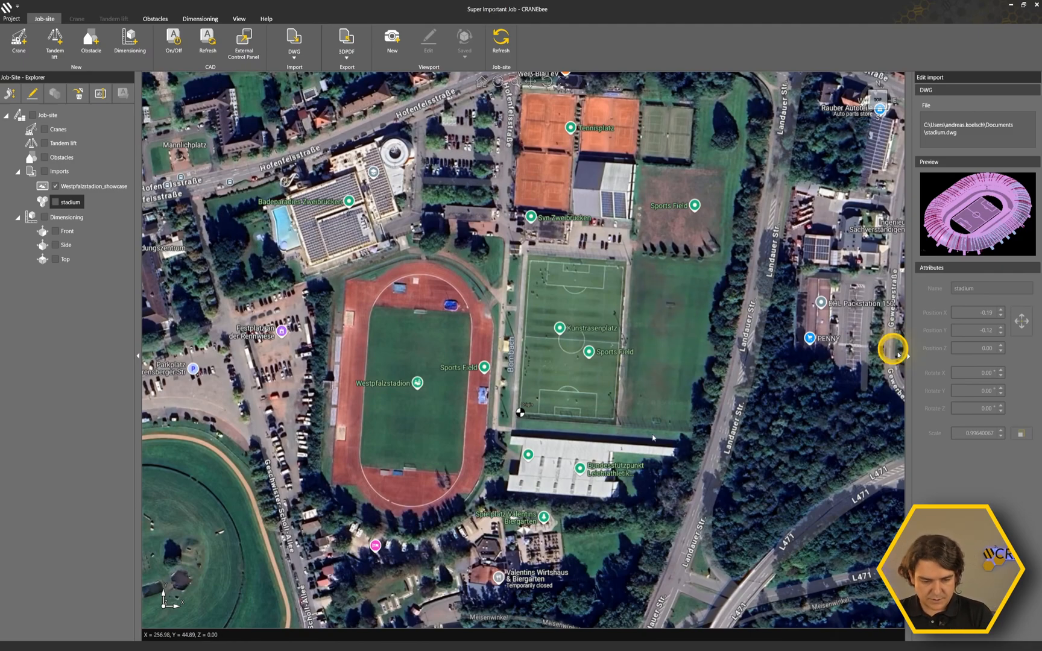
Show the stadium model again, and set its Z rotation to 85°.
{"action": "left_click", "coordinate": [56, 202]}
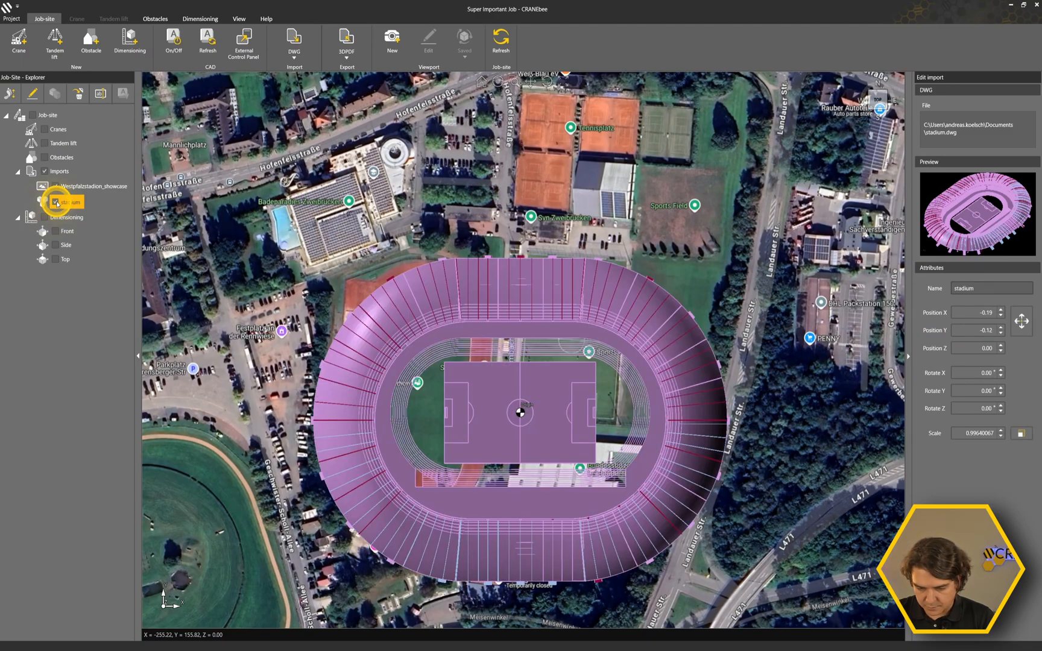
{"action": "left_click", "coordinate": [999, 406]}
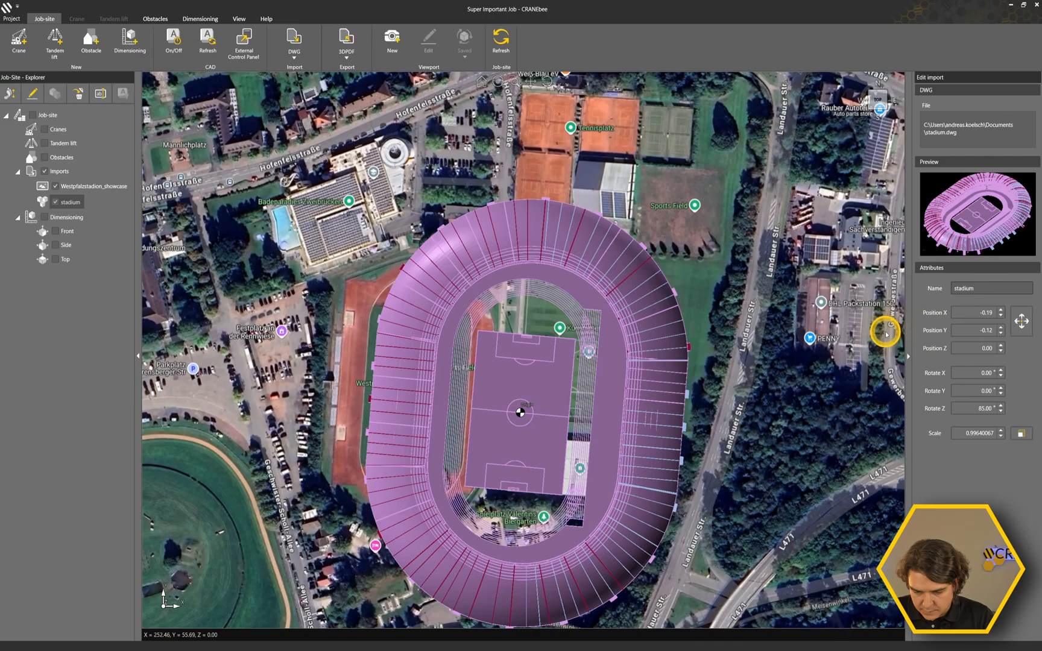
Move the stadium from its pitch's upper-right corner to the Kunstrasenplatz pitch's upper-right corner, hiding the model while picking the target.
{"action": "left_click", "coordinate": [1020, 320]}
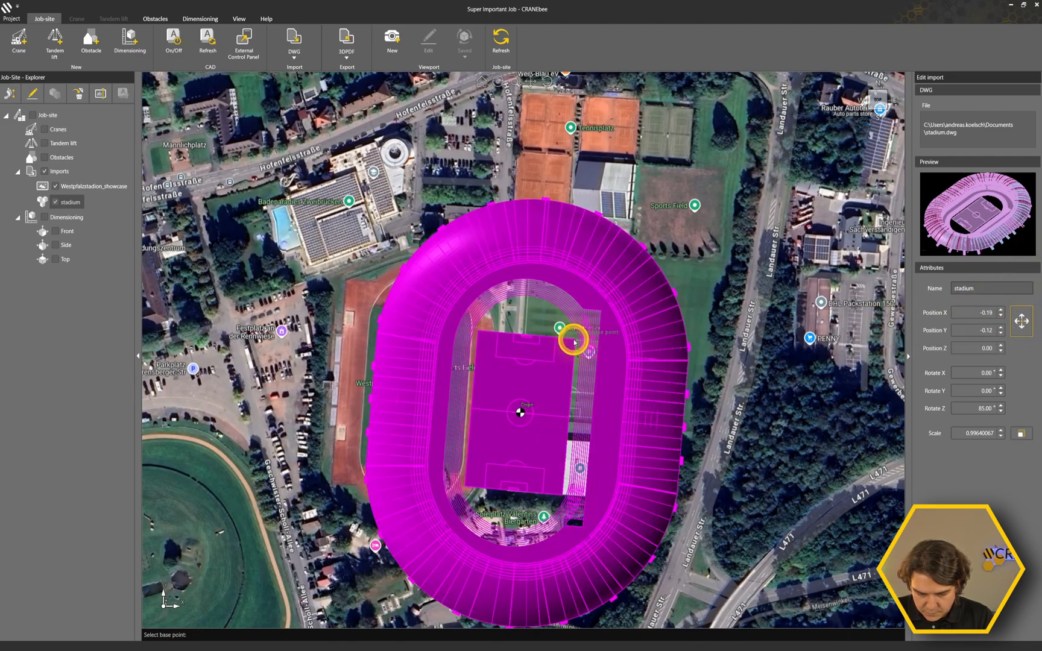
{"action": "left_click", "coordinate": [574, 342]}
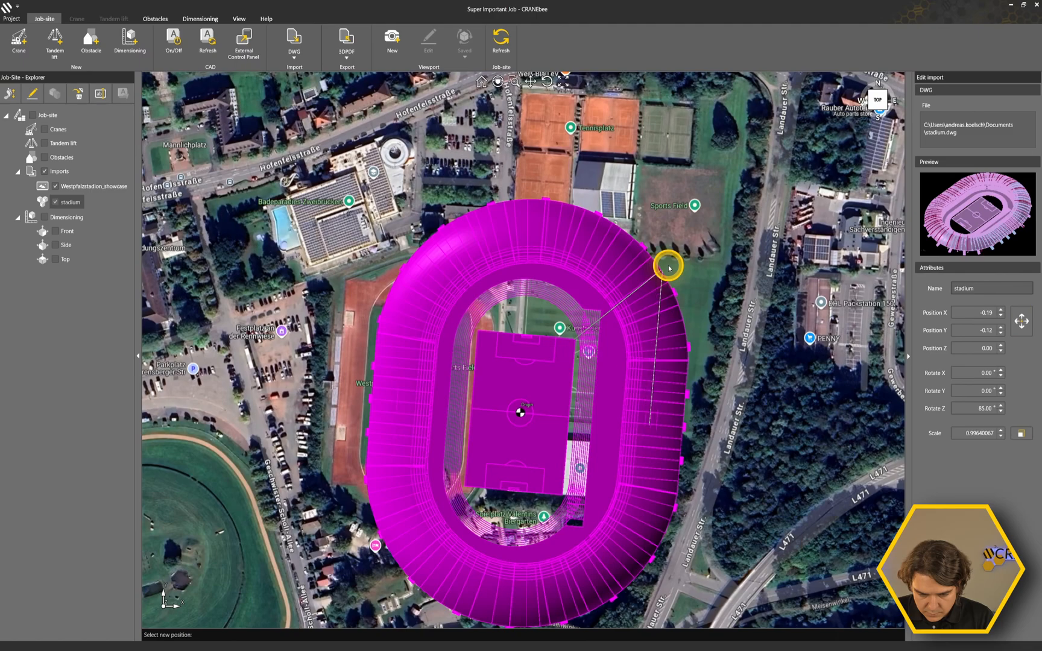
{"action": "scroll", "coordinate": [668, 263], "scroll_direction": "up", "scroll_amount": 3}
{"action": "scroll", "coordinate": [615, 275], "scroll_direction": "up", "scroll_amount": 3}
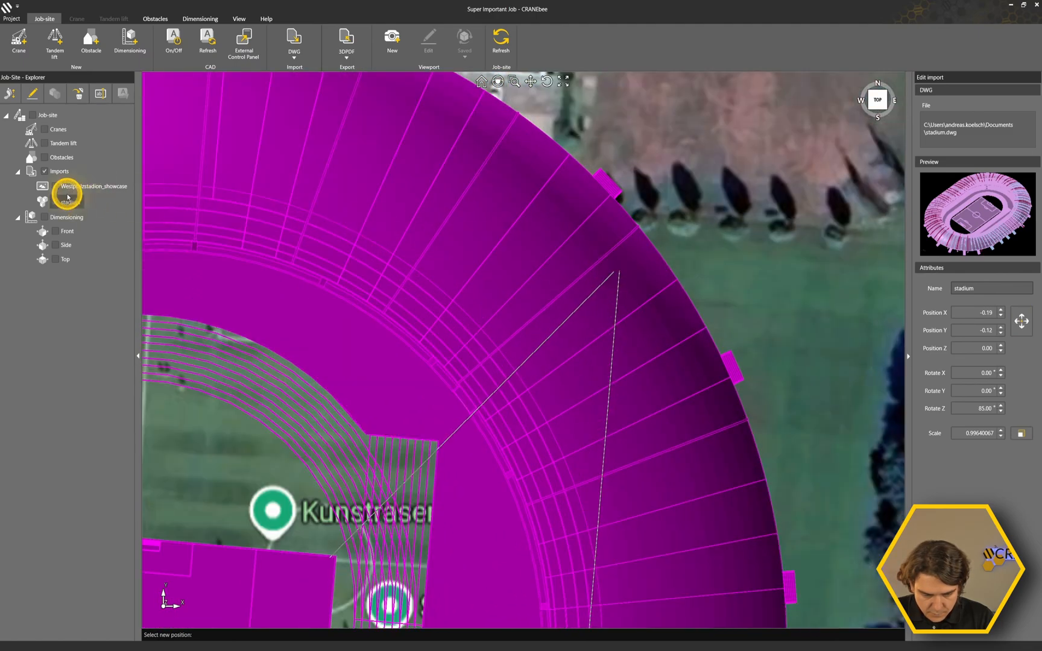
{"action": "left_click", "coordinate": [56, 202]}
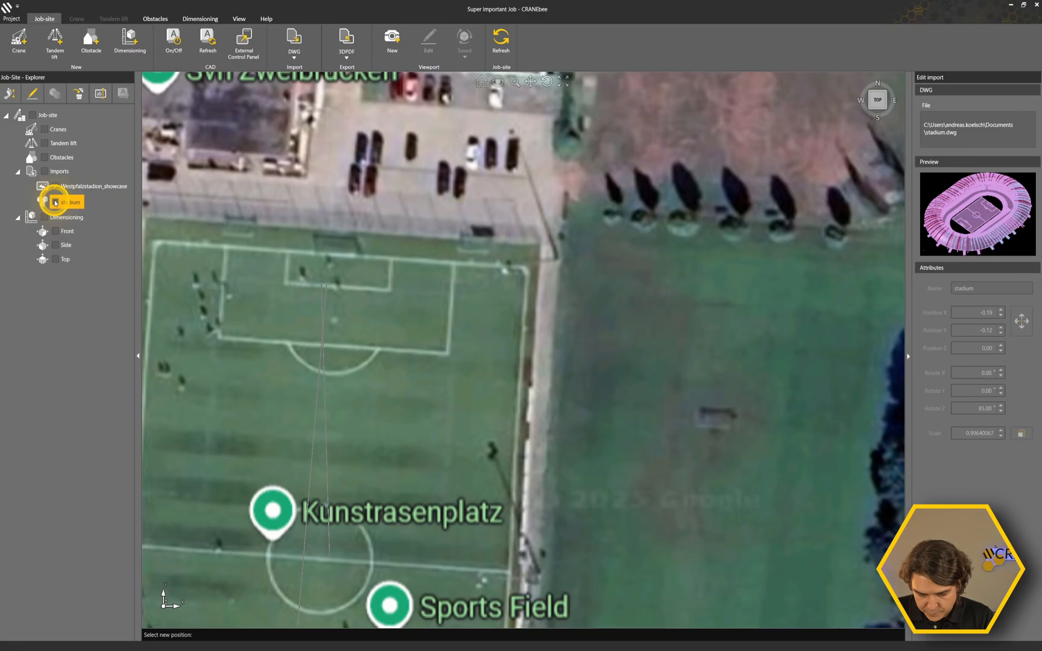
{"action": "left_click", "coordinate": [522, 271]}
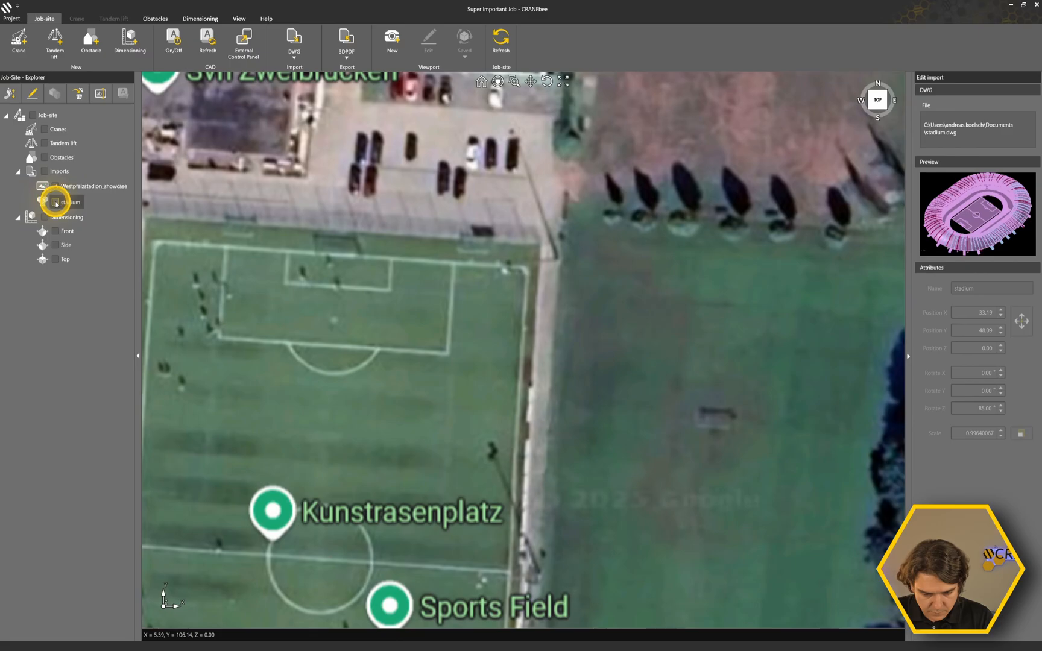
{"action": "left_click", "coordinate": [56, 203]}
{"action": "scroll", "coordinate": [464, 336], "scroll_direction": "down", "scroll_amount": 3}
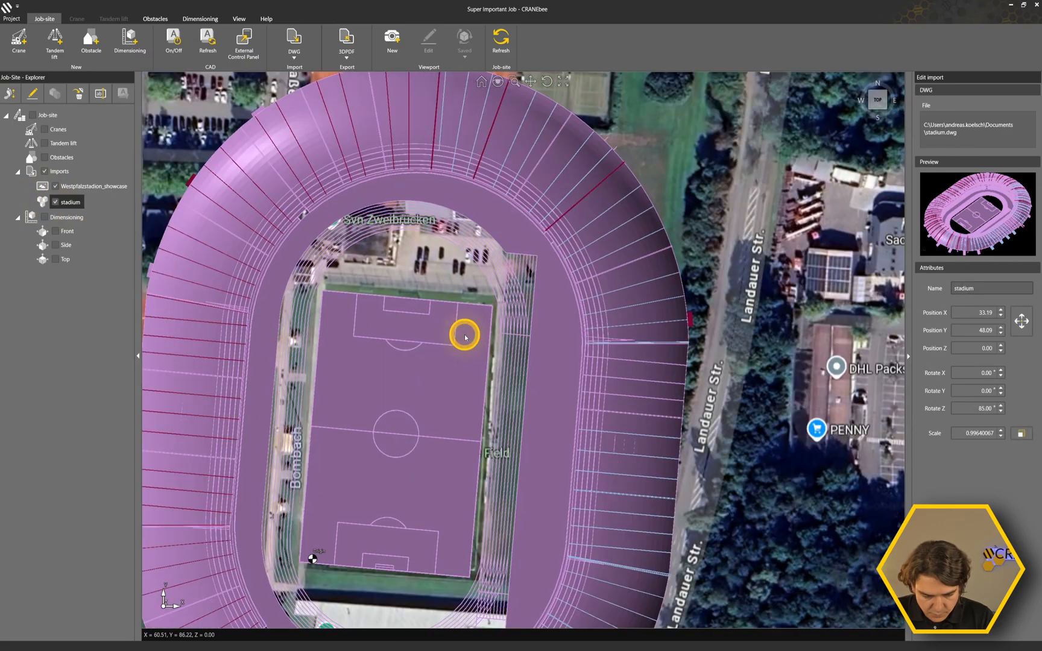
Fine-tune the stadium's Z rotation to 86°, and view the placed model from the front at an angle.
{"action": "middle_click_drag", "start_coordinate": [426, 507], "coordinate": [445, 463]}
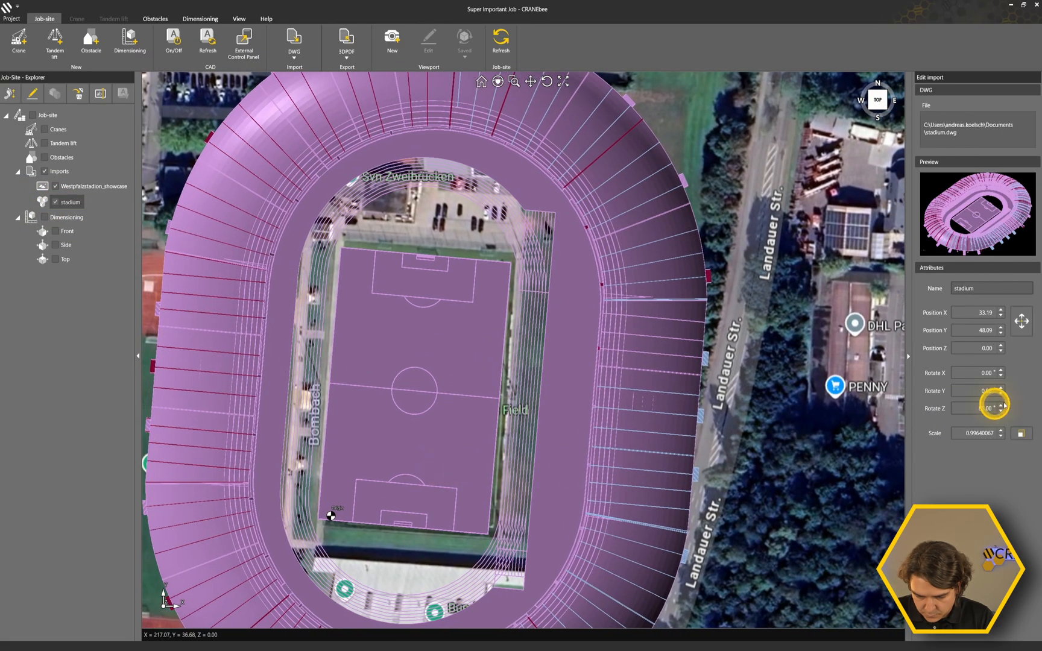
{"action": "left_click", "coordinate": [1000, 411]}
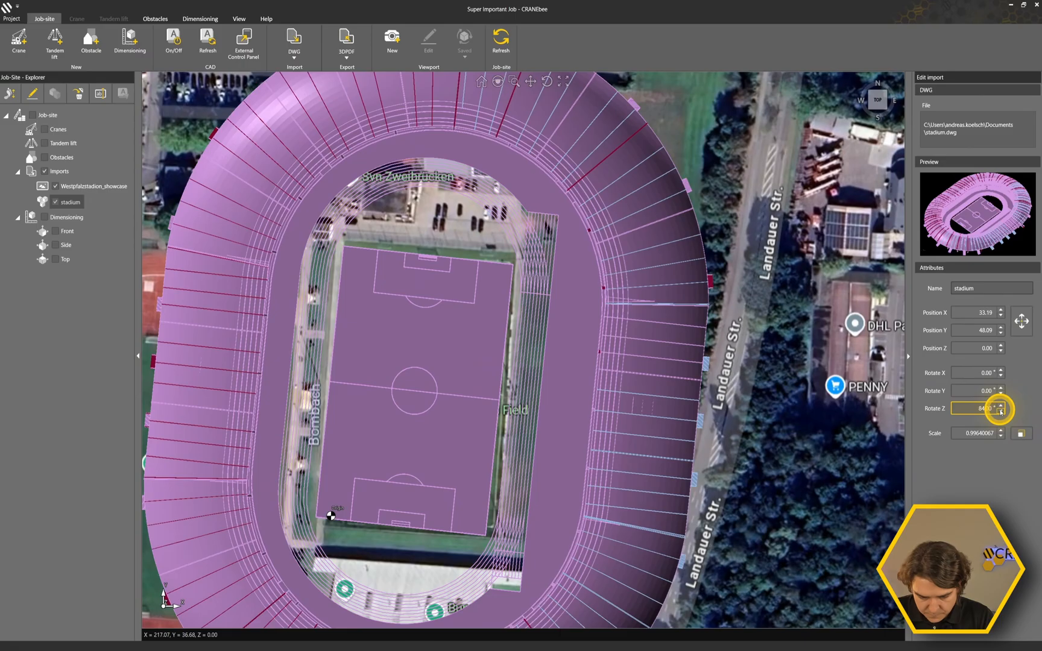
{"action": "left_click", "coordinate": [1000, 406]}
{"action": "left_click", "coordinate": [1000, 405]}
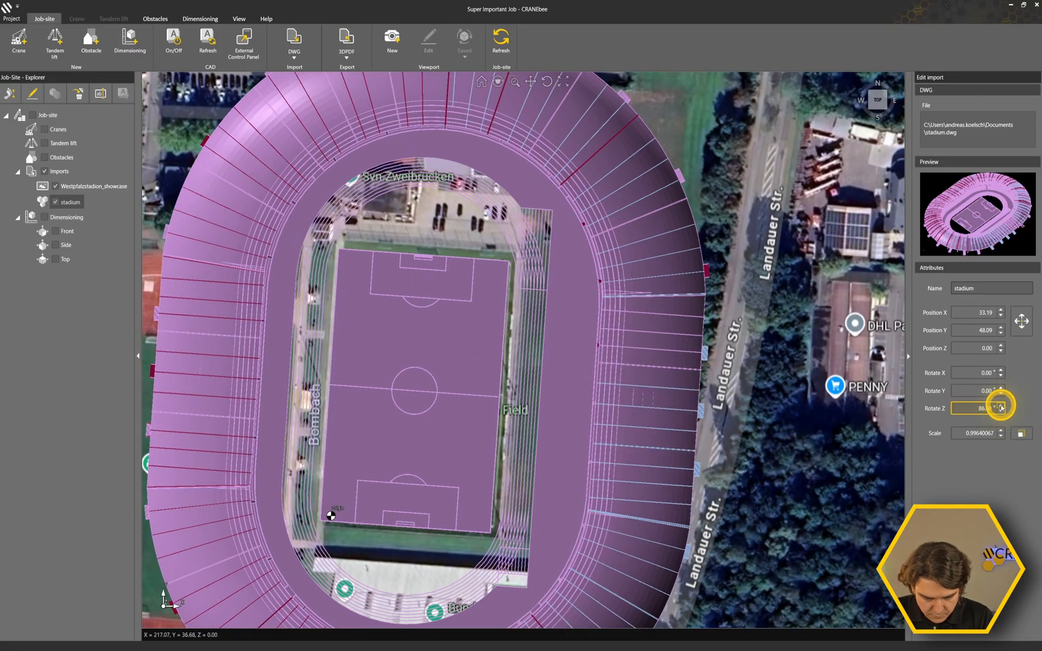
{"action": "scroll", "coordinate": [302, 365], "scroll_direction": "down", "scroll_amount": 4}
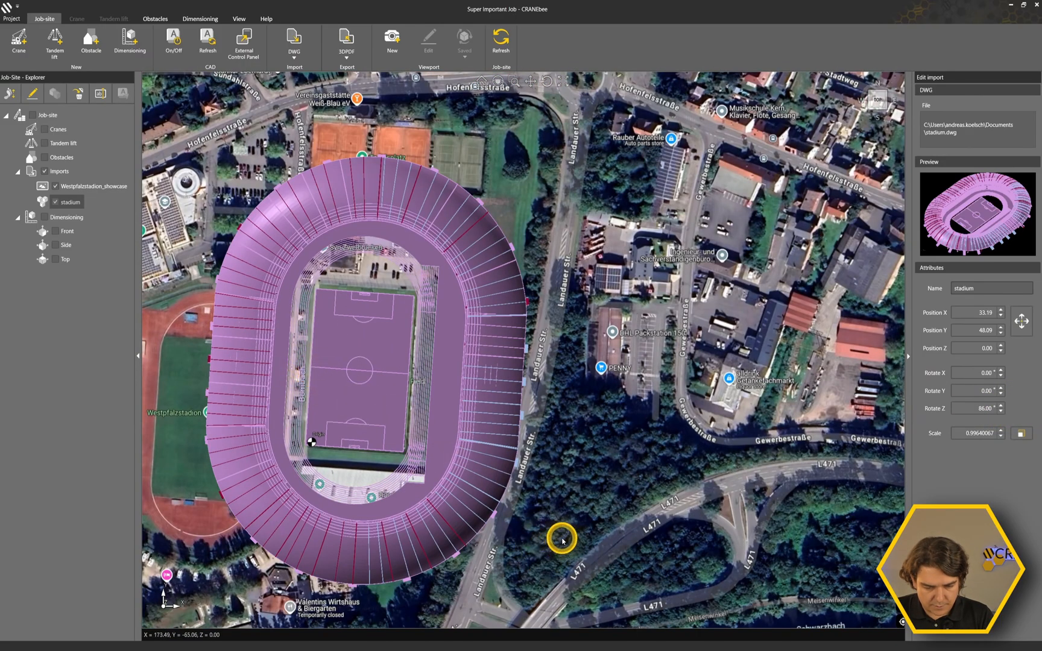
{"action": "middle_click_drag", "start_coordinate": [562, 539], "coordinate": [519, 499]}
{"action": "right_click_drag", "start_coordinate": [504, 484], "coordinate": [519, 378]}
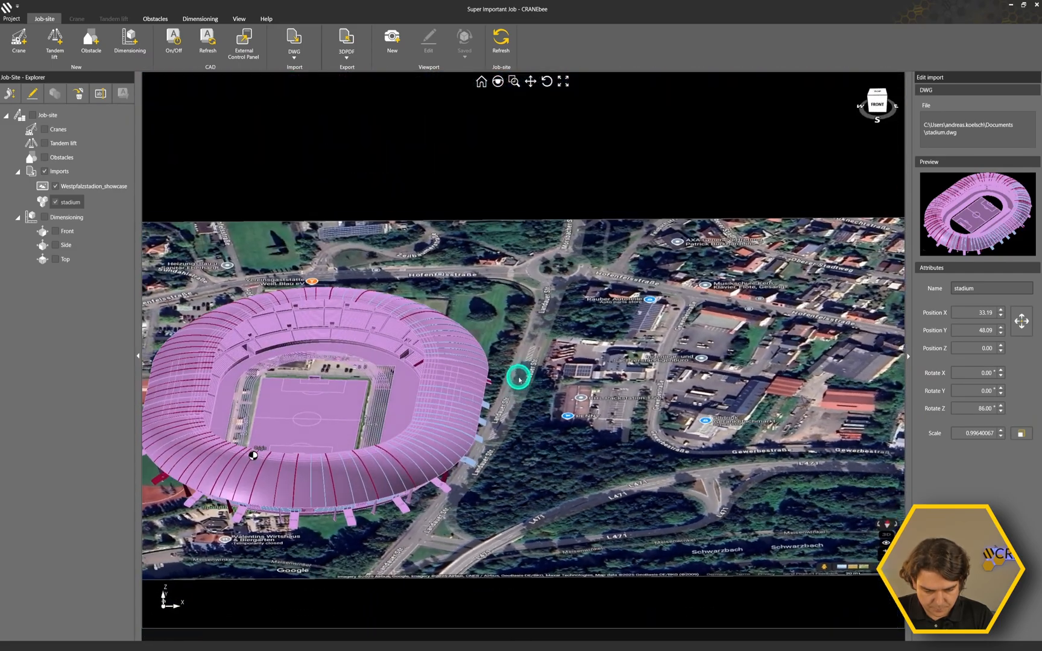
{"action": "middle_click_drag", "start_coordinate": [371, 547], "coordinate": [639, 523]}
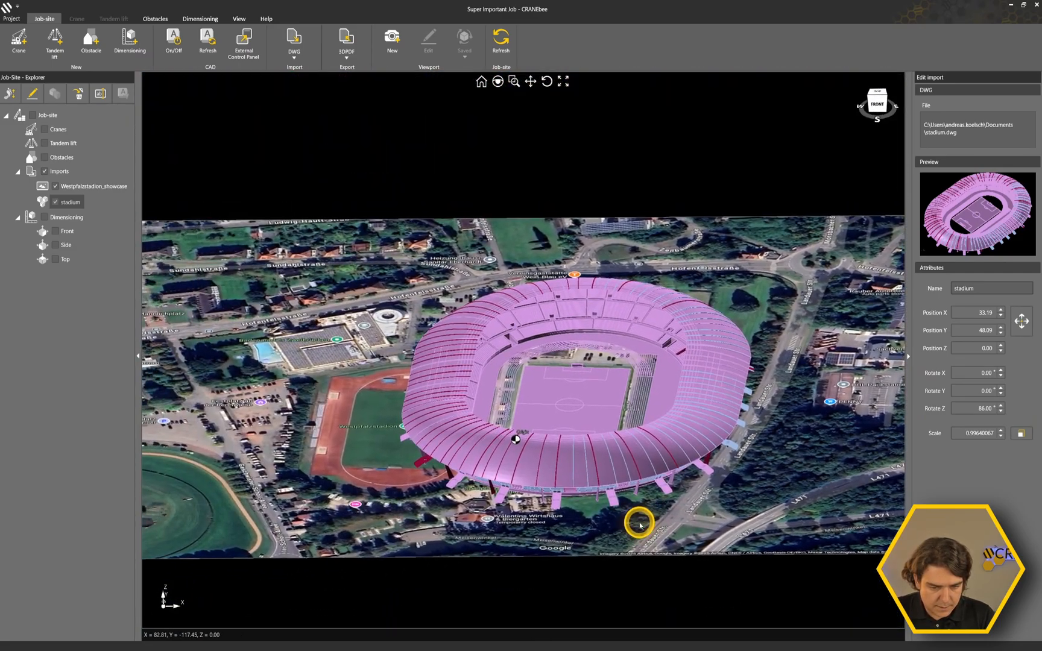
{"action": "left_click", "coordinate": [294, 50]}
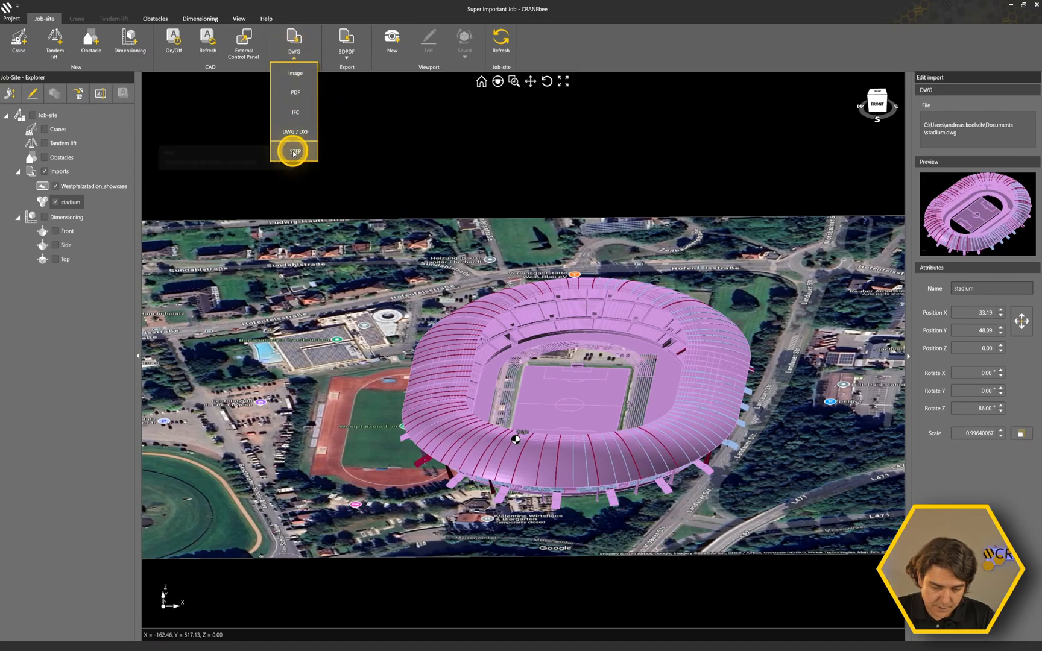
{"action": "left_click", "coordinate": [402, 152]}
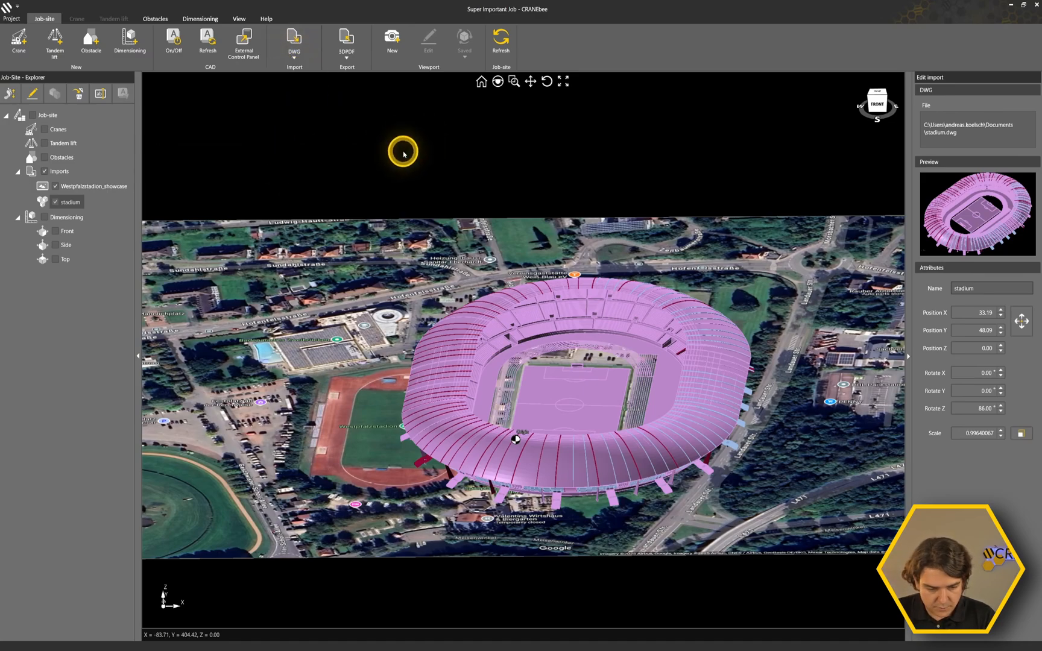
Rename the stadium import to "new stadium".
{"action": "left_click", "coordinate": [986, 287]}
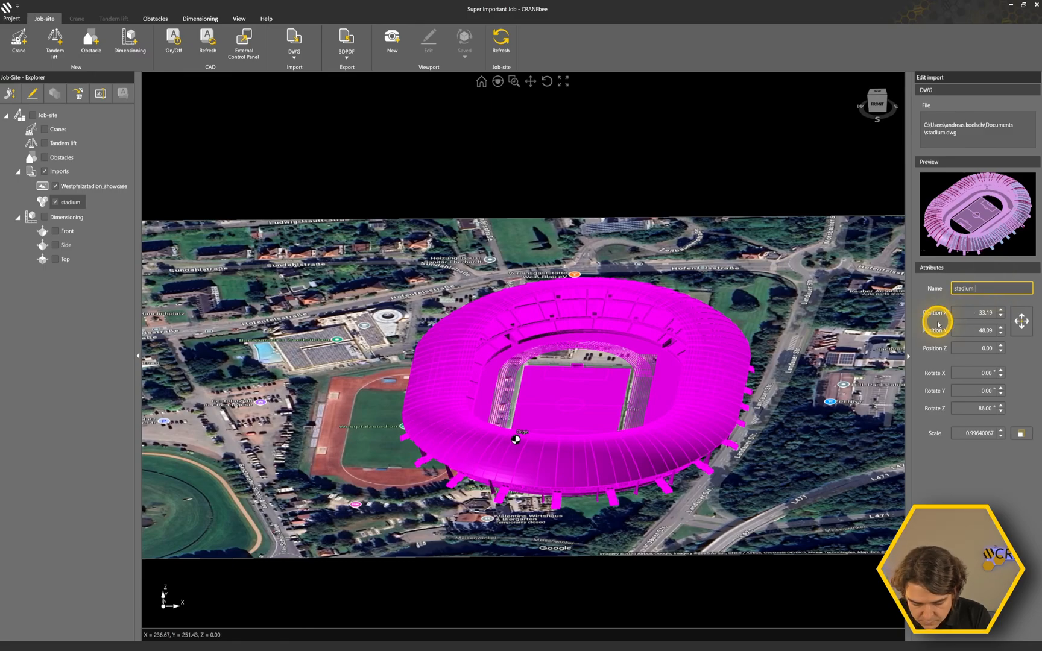
{"action": "key", "text": "BackSpace"}
{"action": "type", "text": "new"}
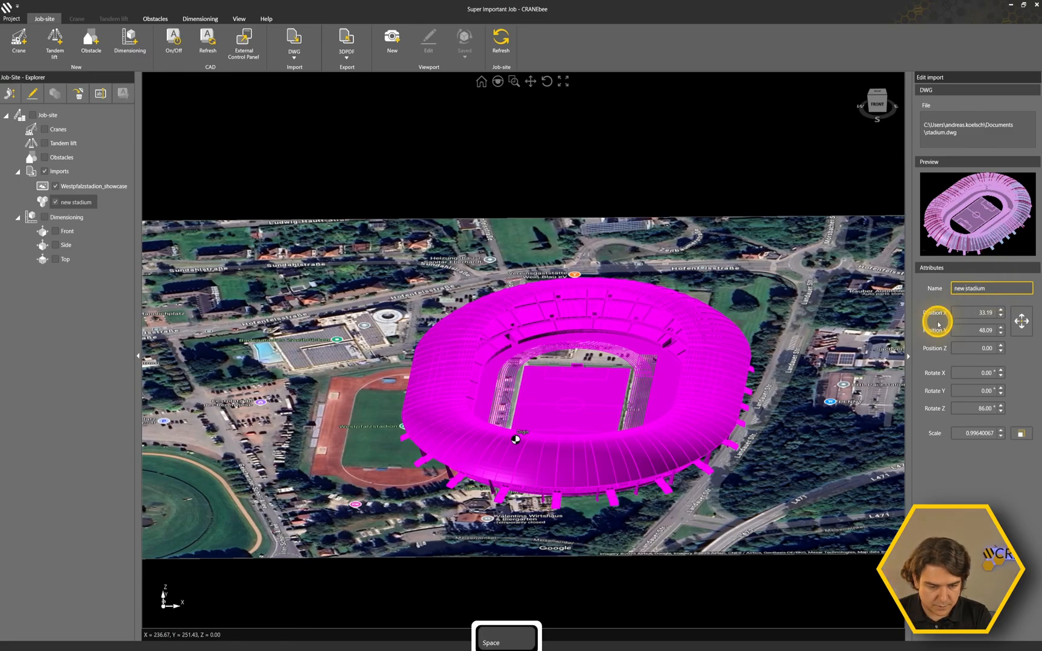
{"action": "key", "text": "Return"}
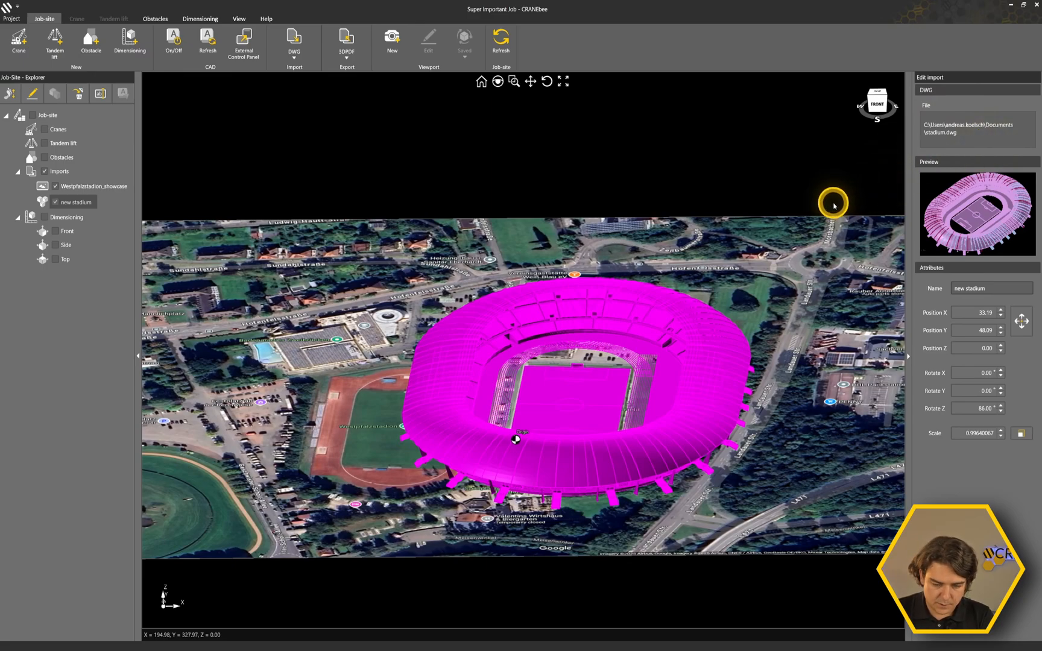
{"action": "scroll", "coordinate": [647, 269], "scroll_direction": "down", "scroll_amount": 3}
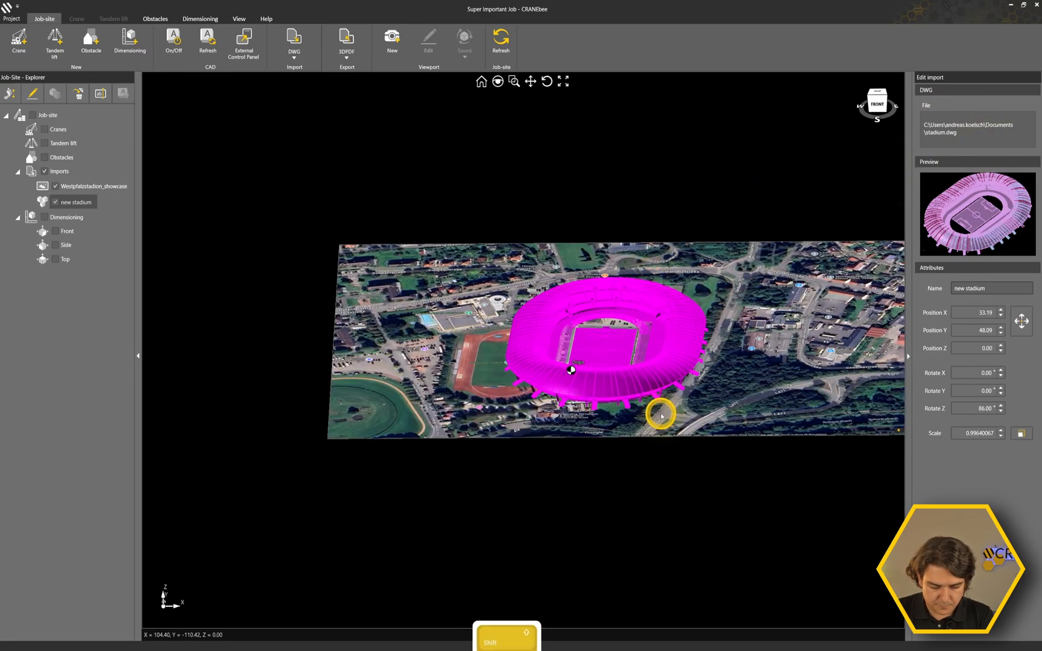